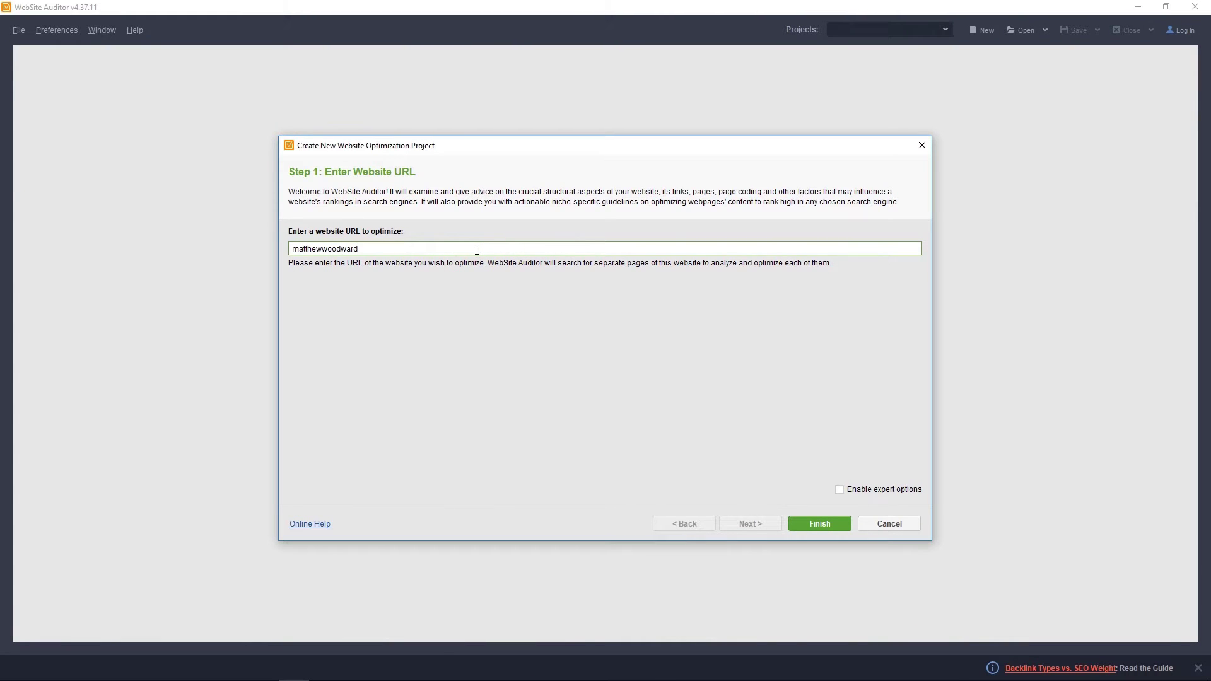
- Finish the new website project to crawl the site, then open its site-wide technical audit
click(836, 525)
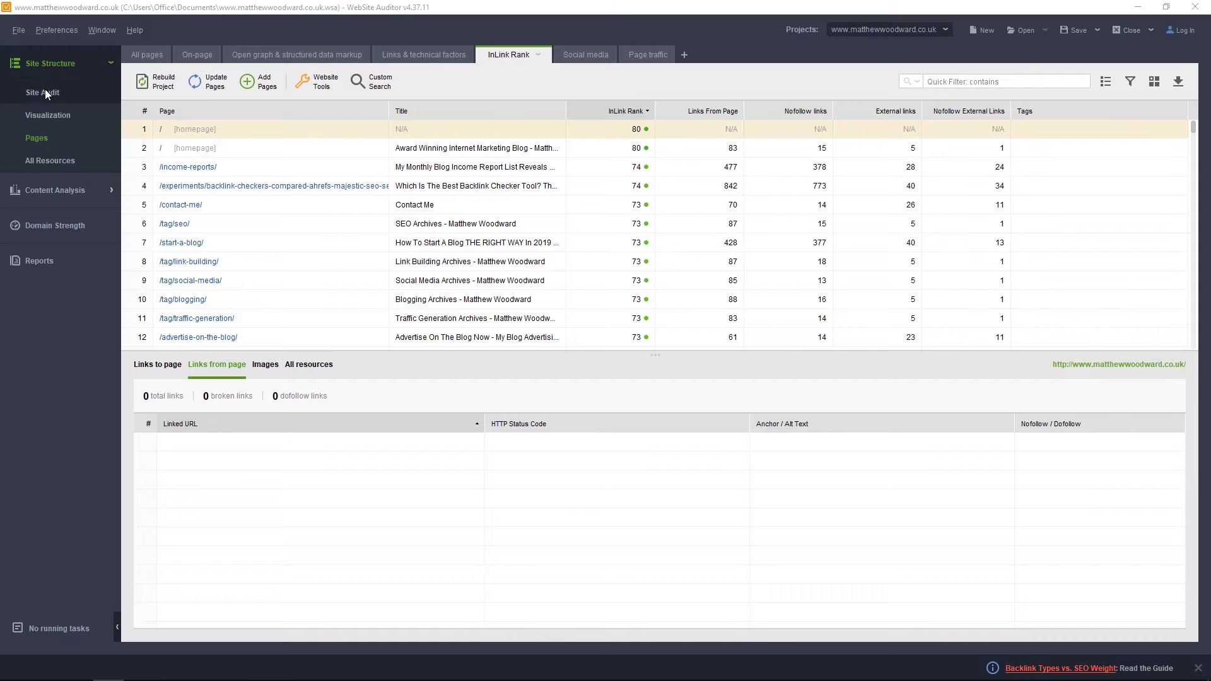
click(84, 157)
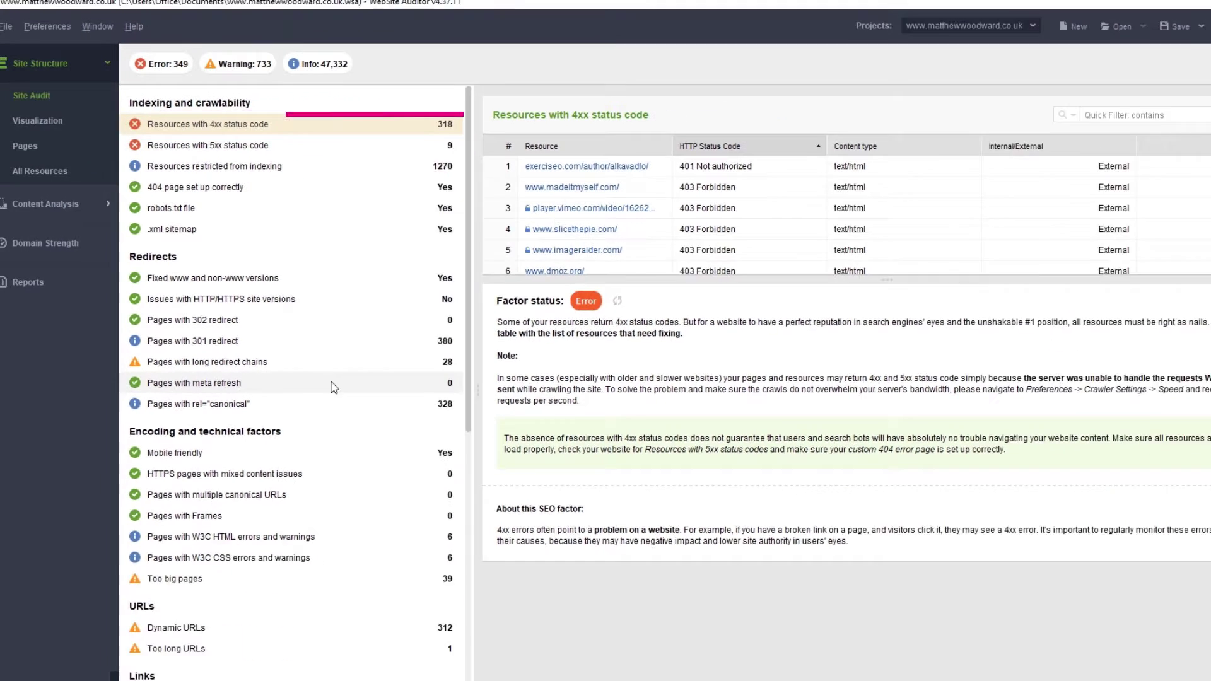
scroll(334, 508, down, 5)
scroll(286, 373, down, 2)
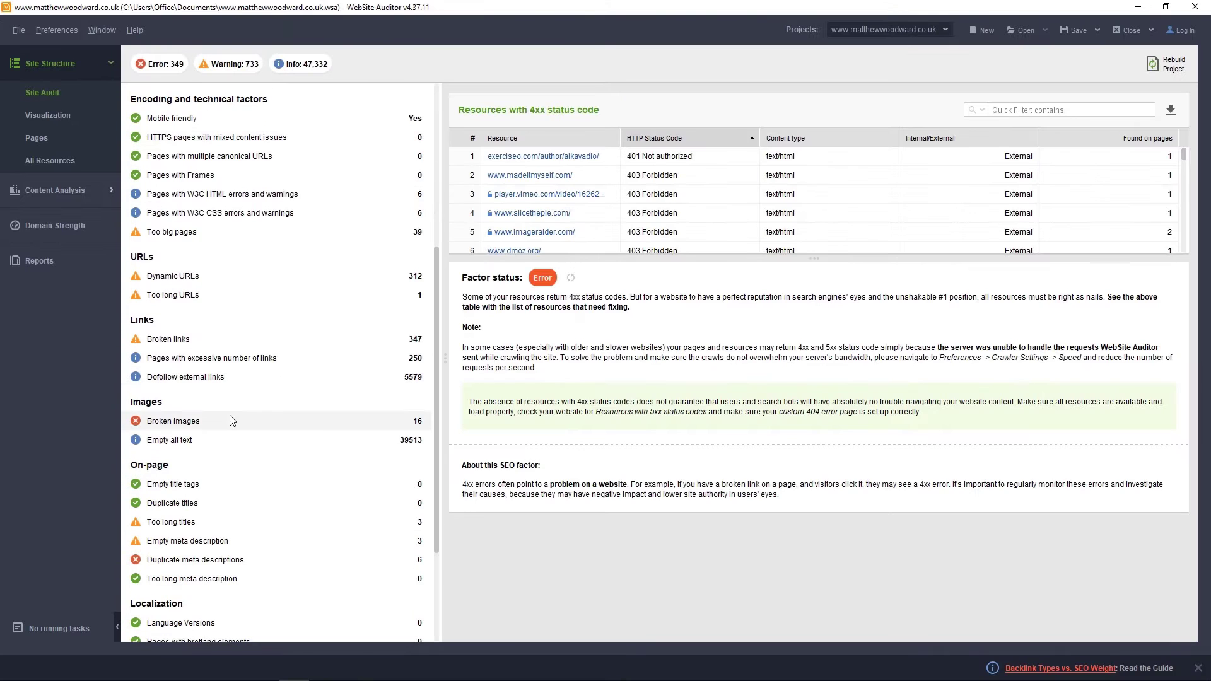
click(231, 421)
scroll(231, 420, down, 5)
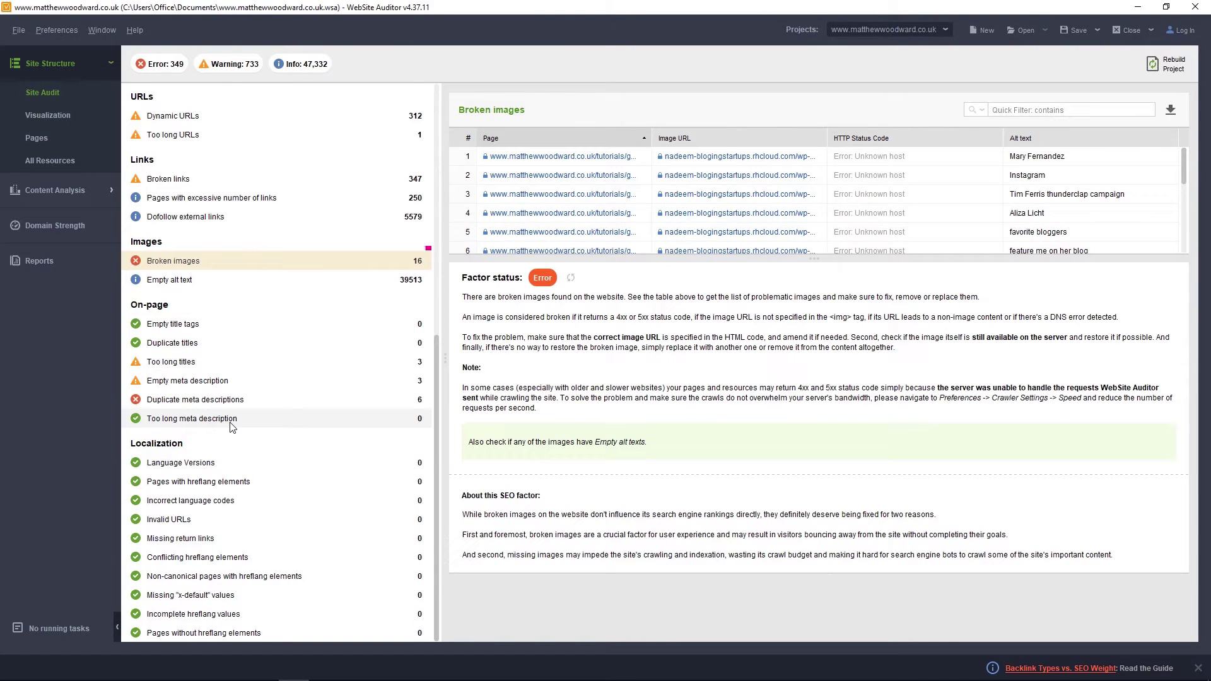
click(251, 400)
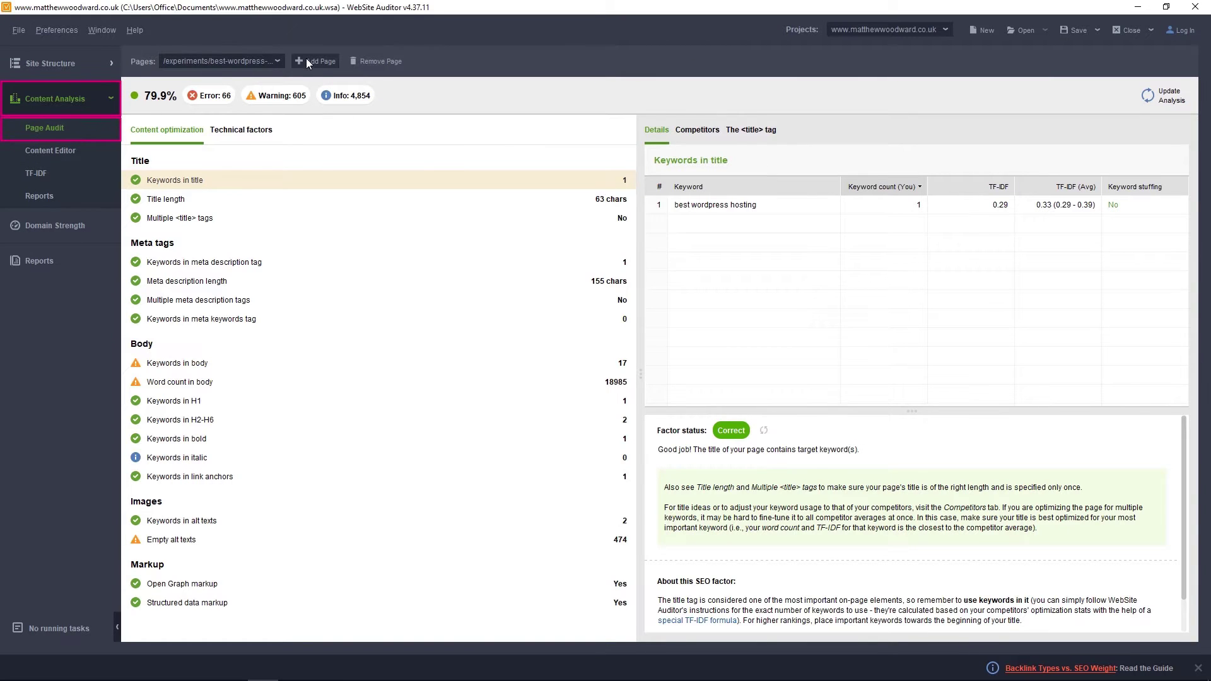
- Add the ecommerce SEO guide page to content analysis with the keyword 'ecommerce seo'
click(308, 62)
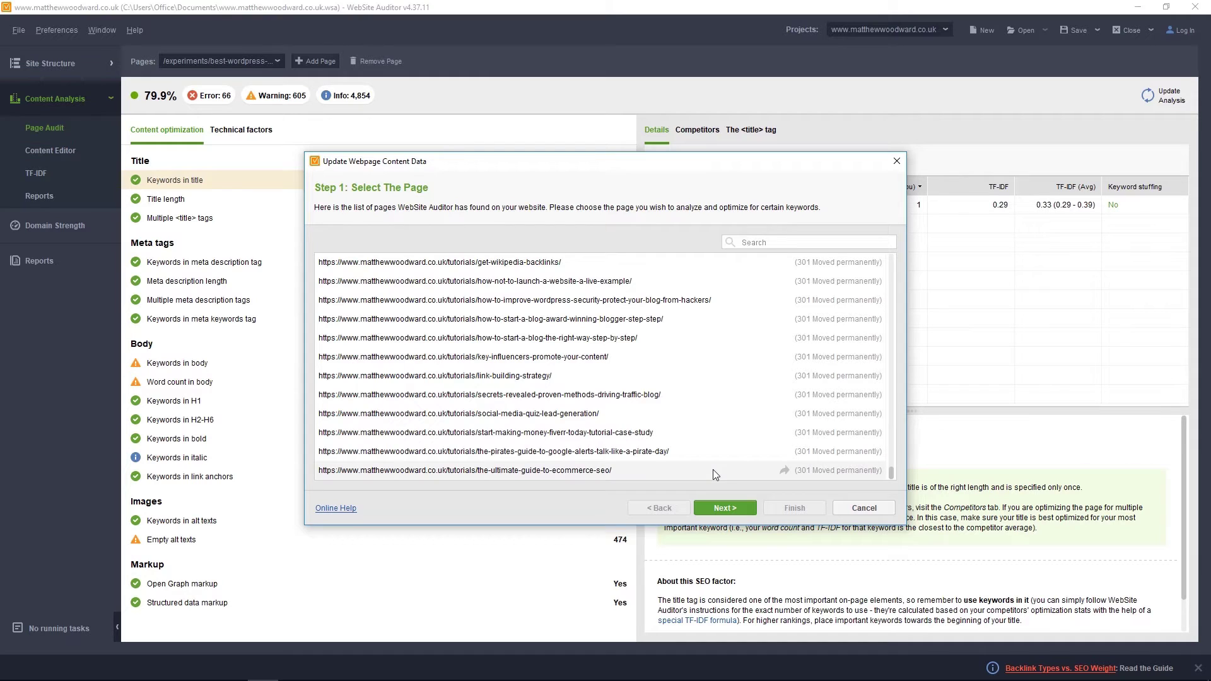
click(725, 508)
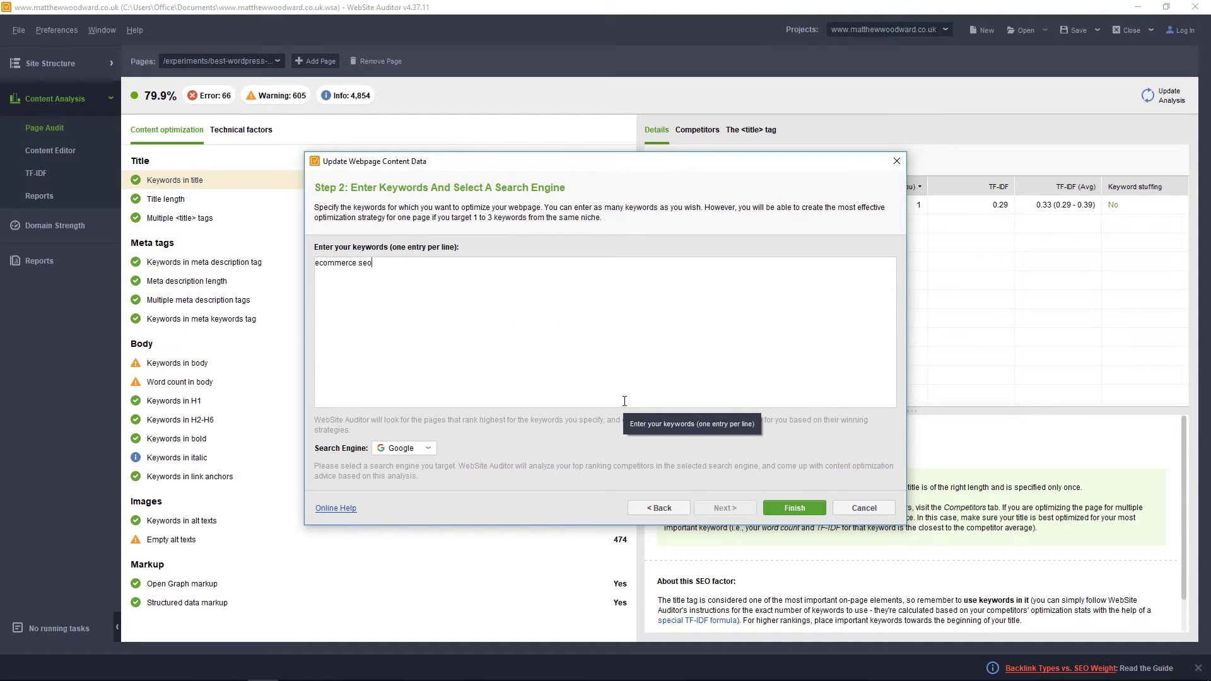
click(793, 507)
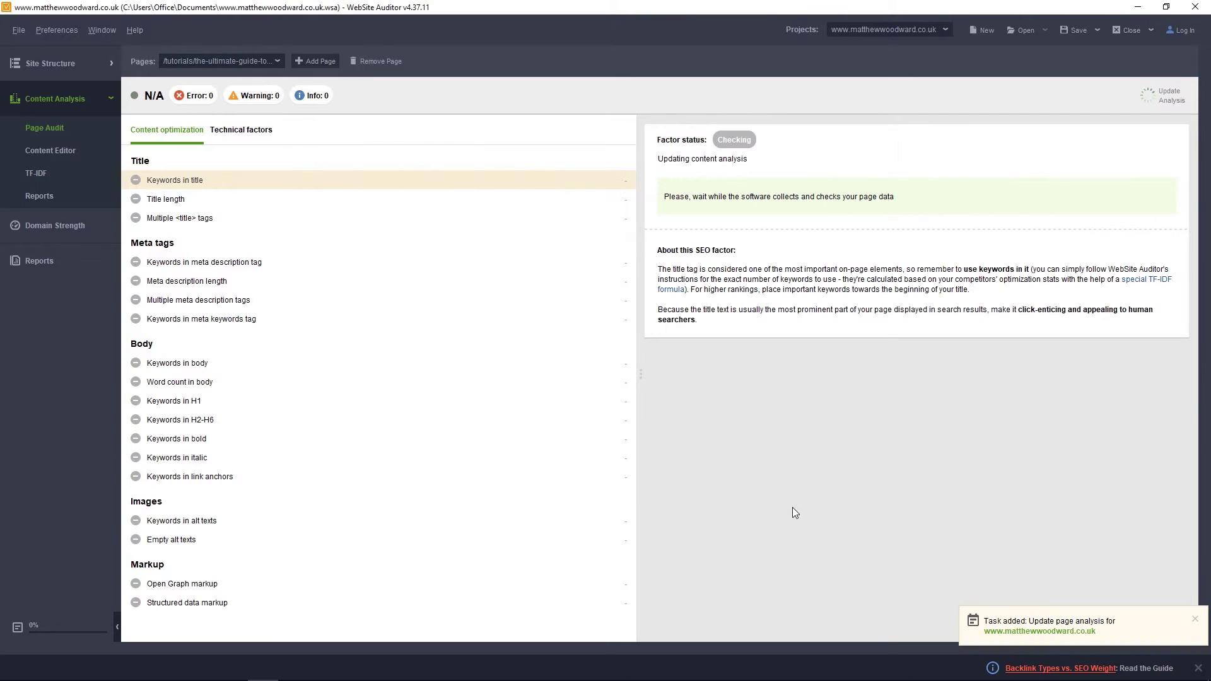
- Switch Page Audit to /tools/free-seo-tools/ and check its keyword usage in the body
click(279, 56)
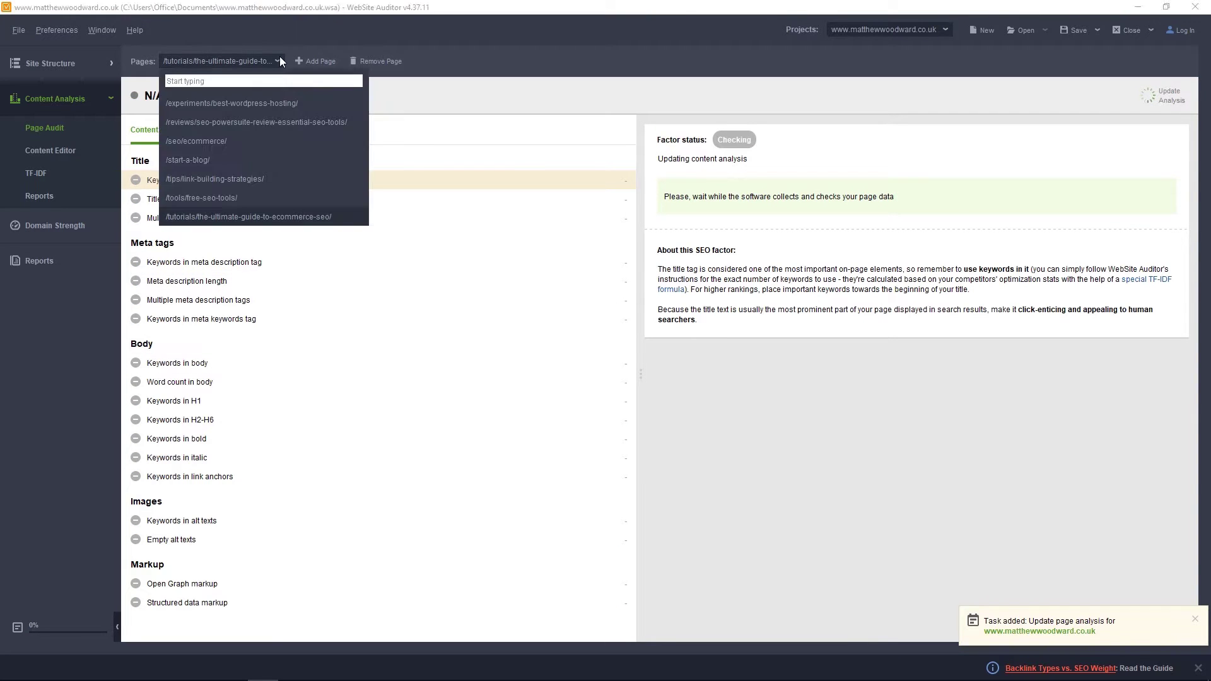
click(226, 198)
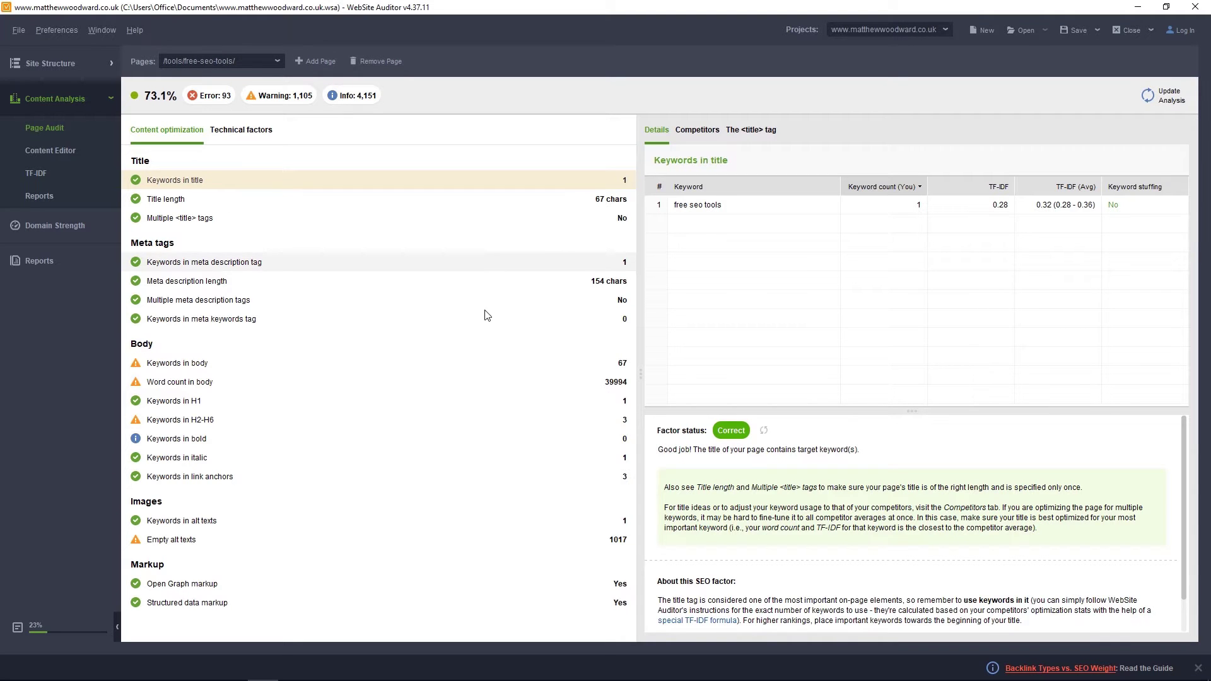
click(467, 366)
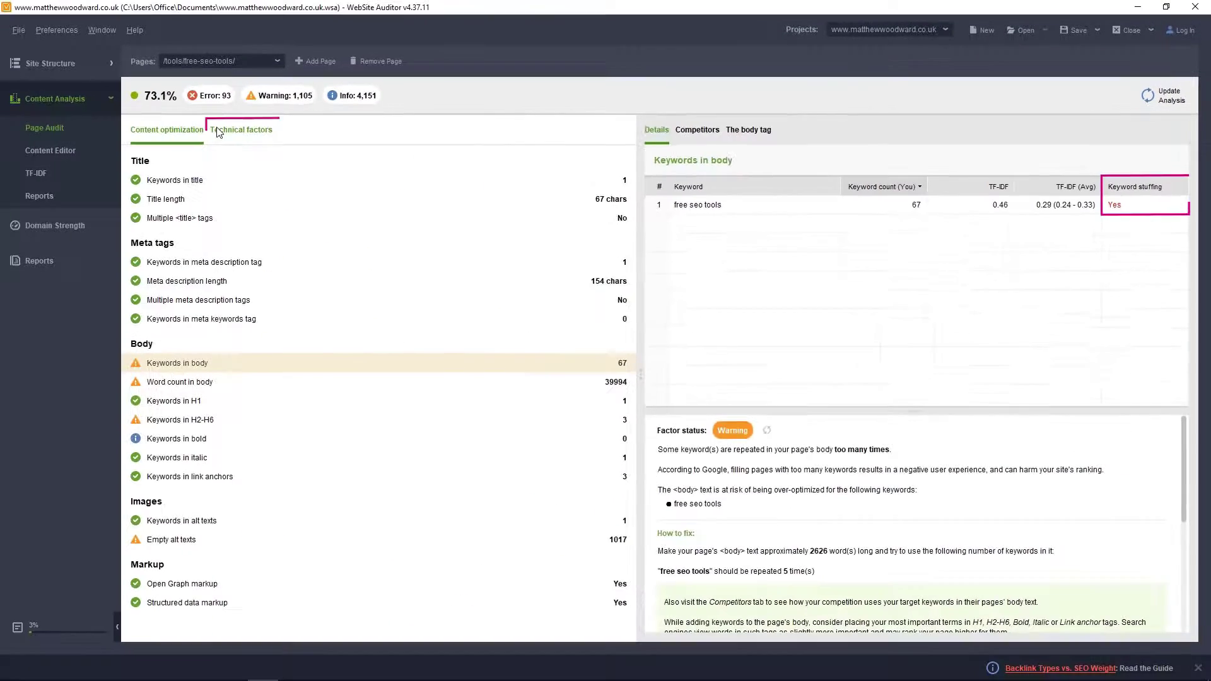
- Show the page's technical factors and the details of its 93 uncompressed images
click(218, 131)
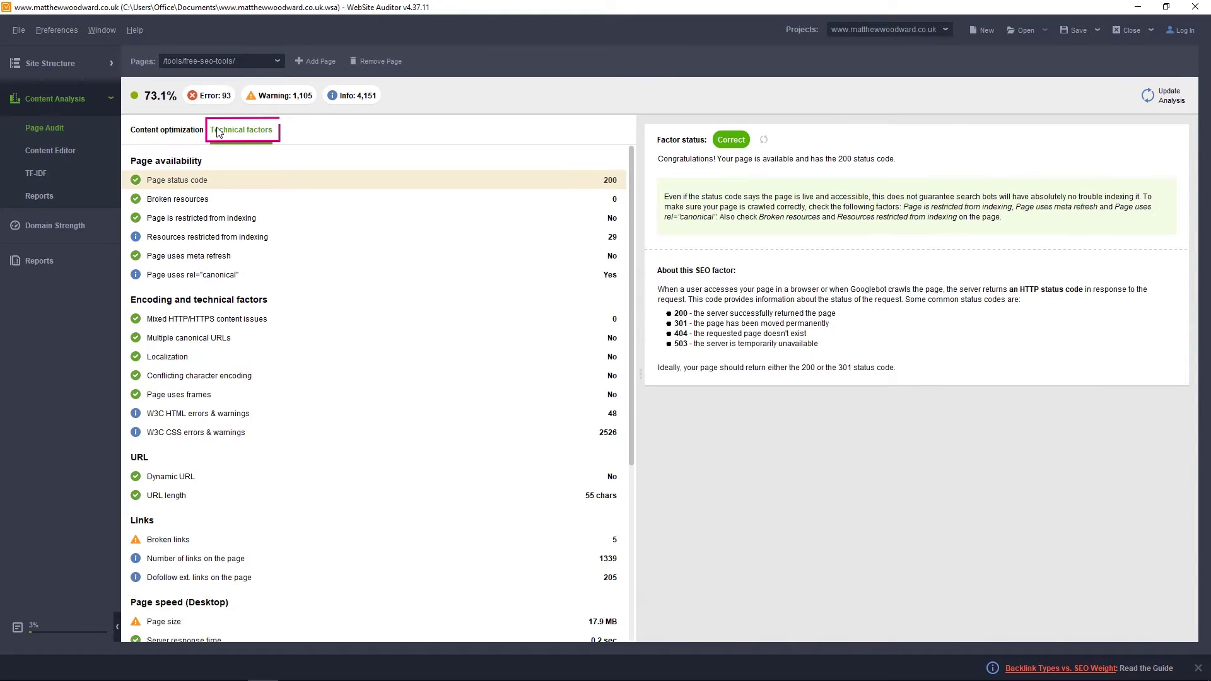
scroll(233, 303, down, 5)
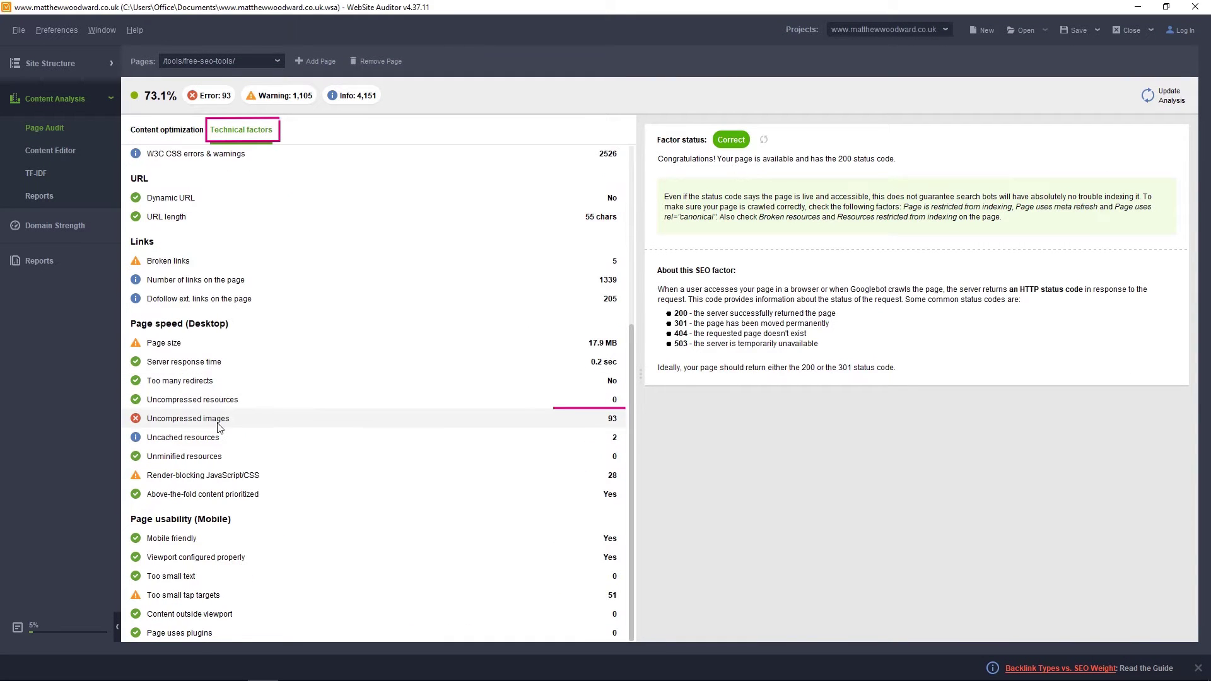
click(217, 419)
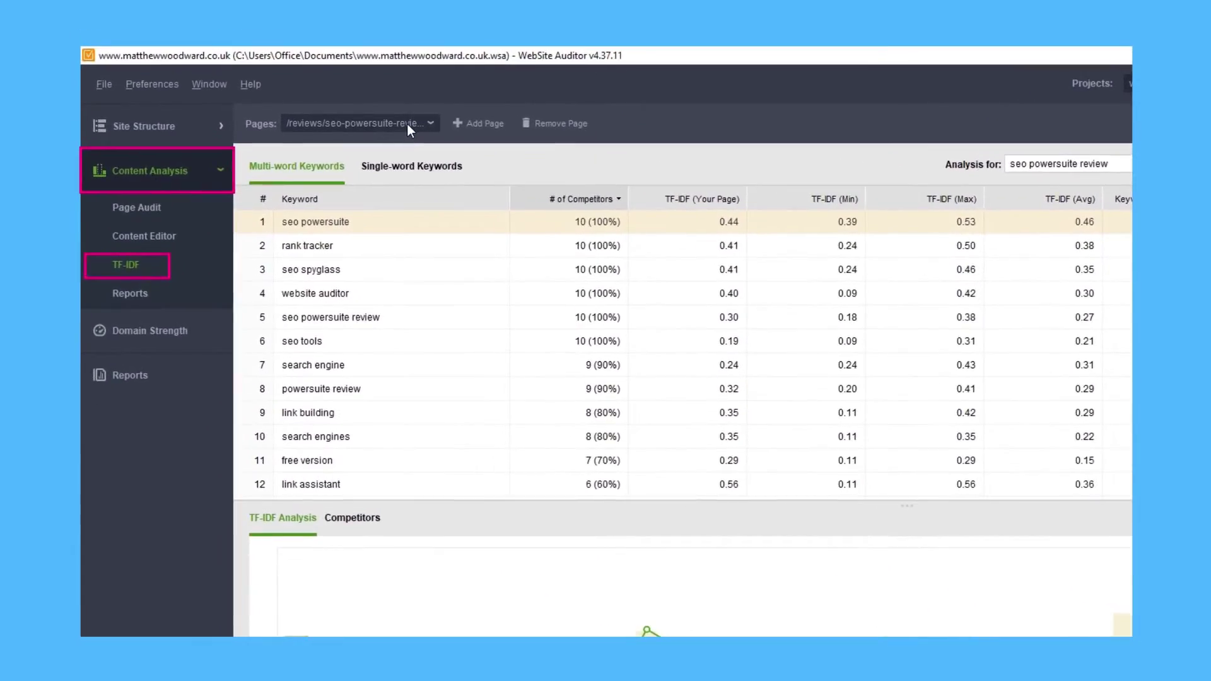
- Switch TF-IDF to /experiments/best-wordpress-hosting/ and scroll through its keyword recommendations
click(348, 108)
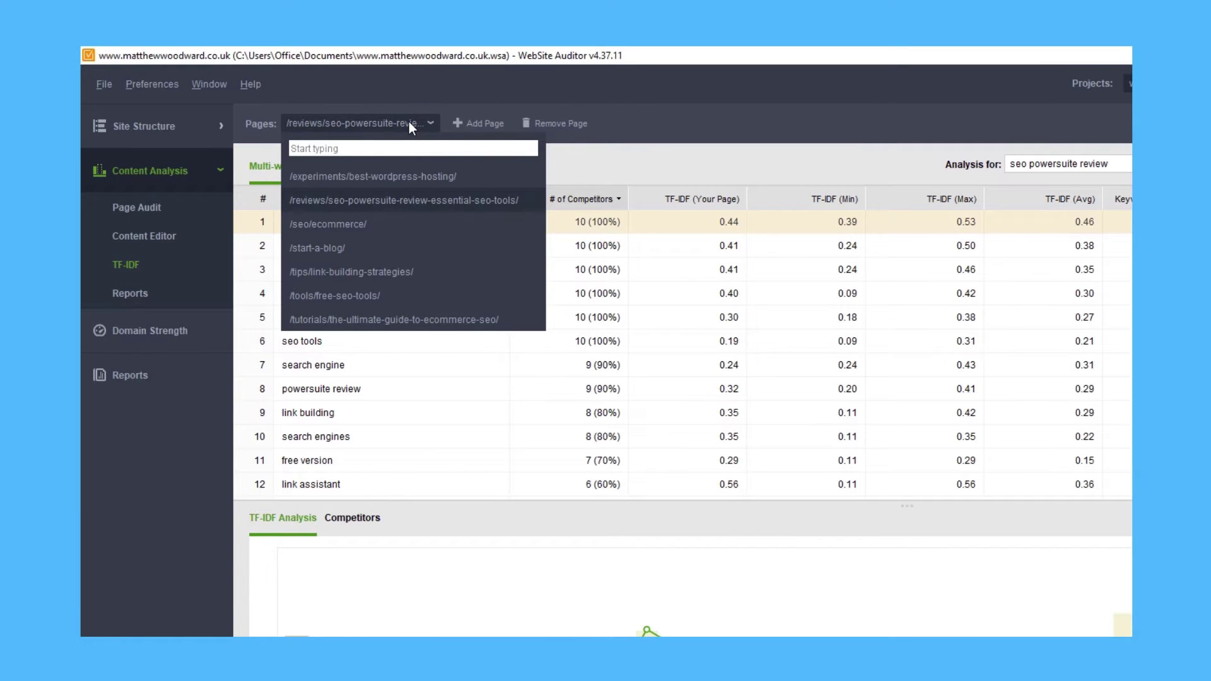
click(409, 122)
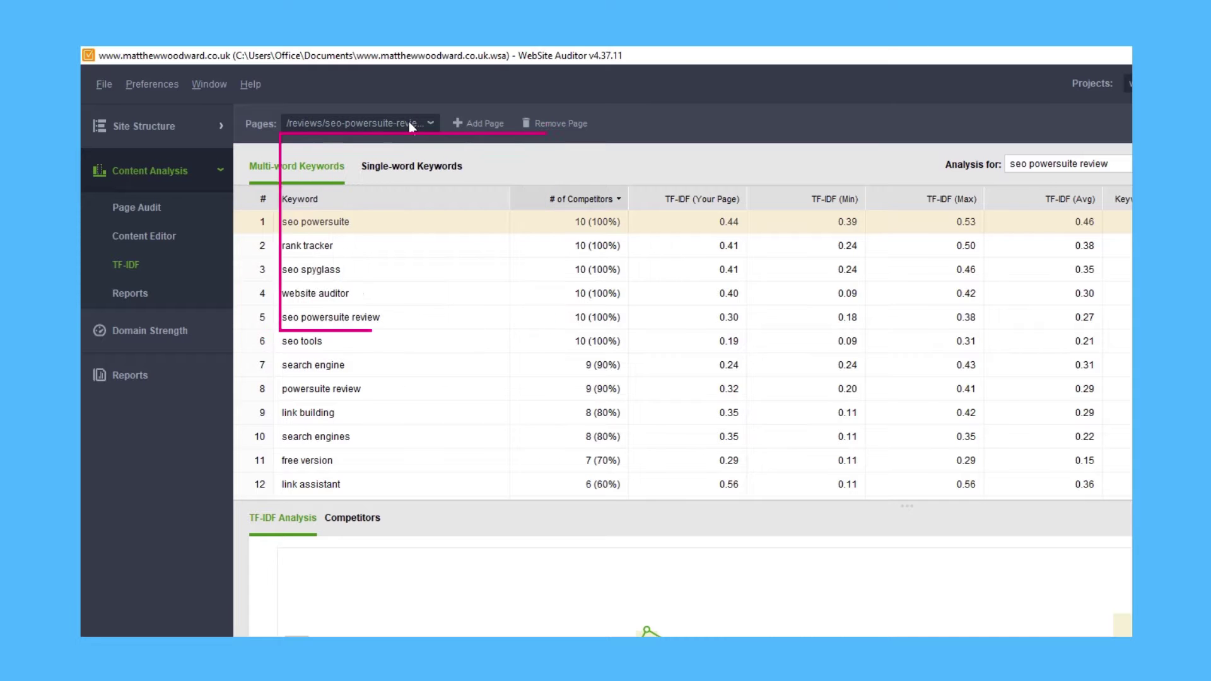
click(404, 123)
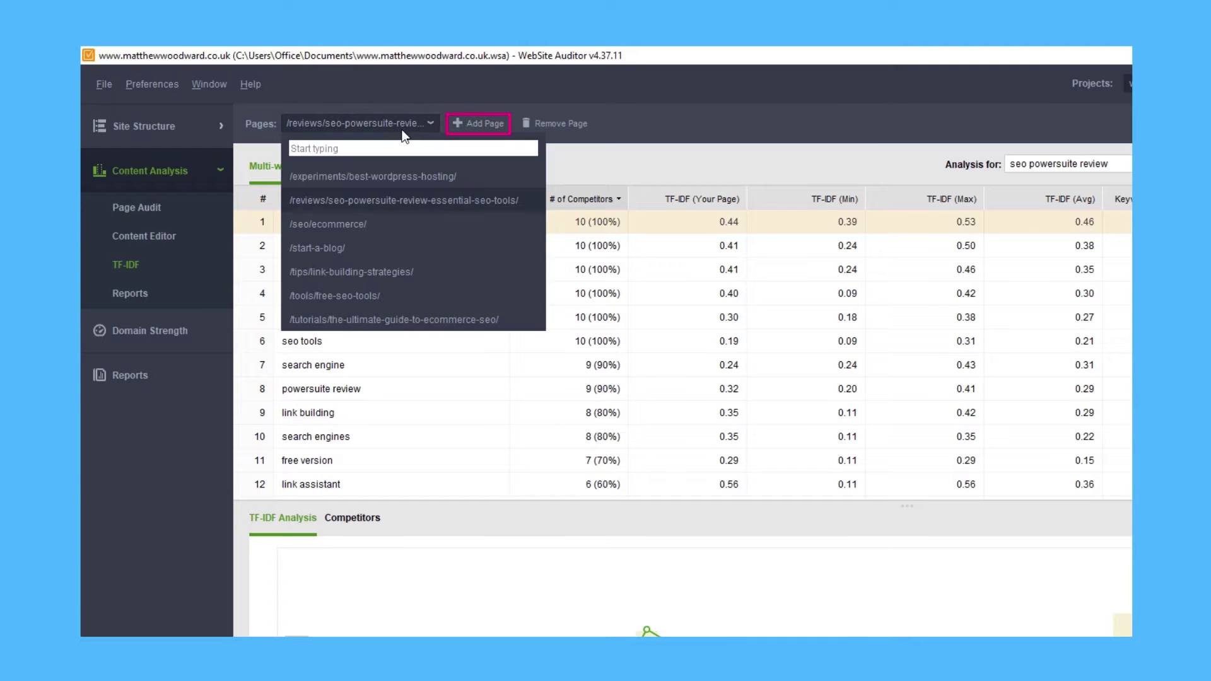
click(390, 178)
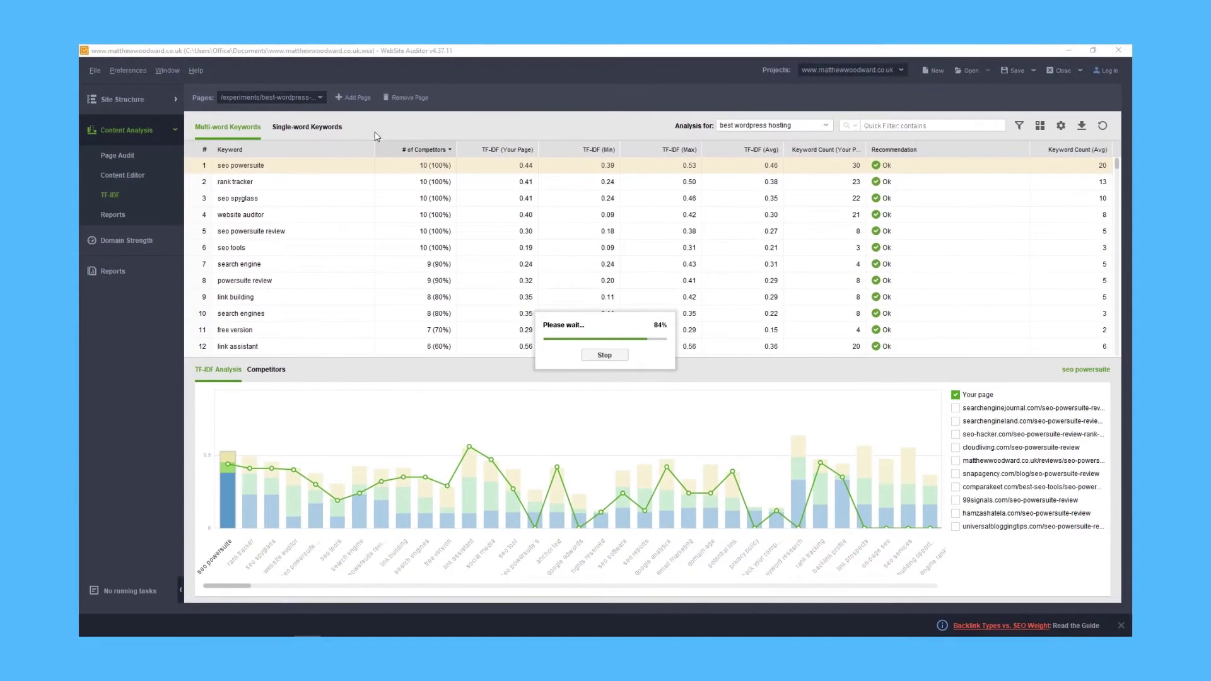
scroll(564, 232, down, 2)
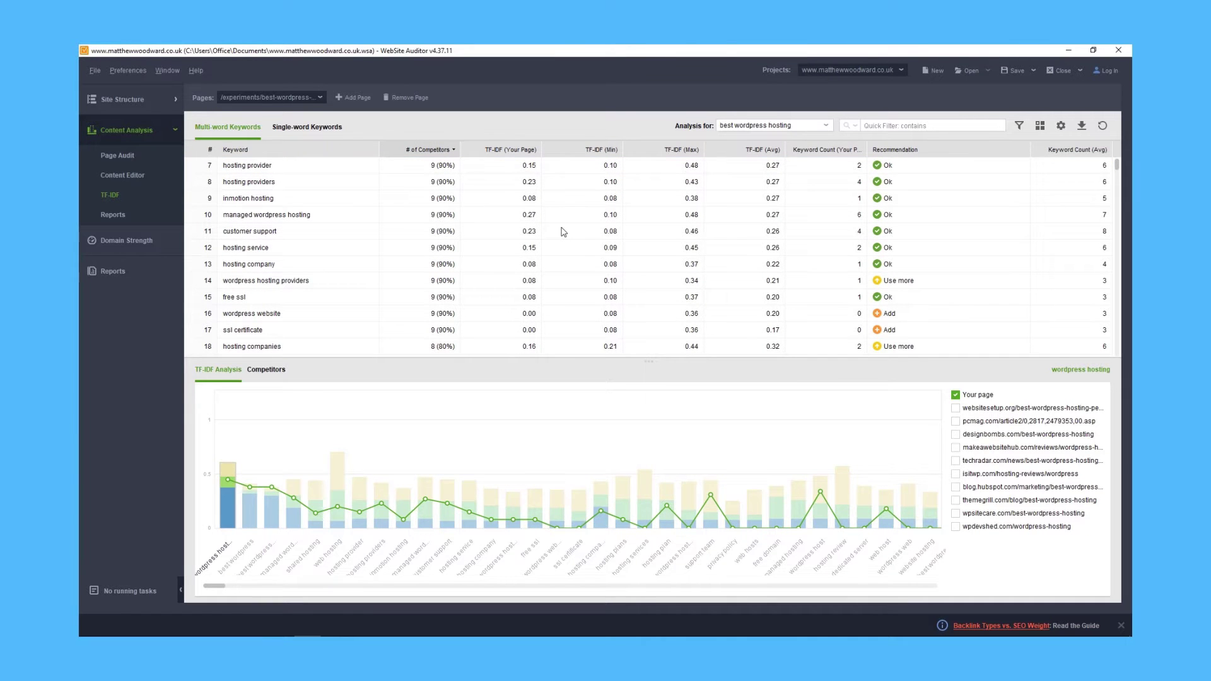
scroll(564, 233, down, 1)
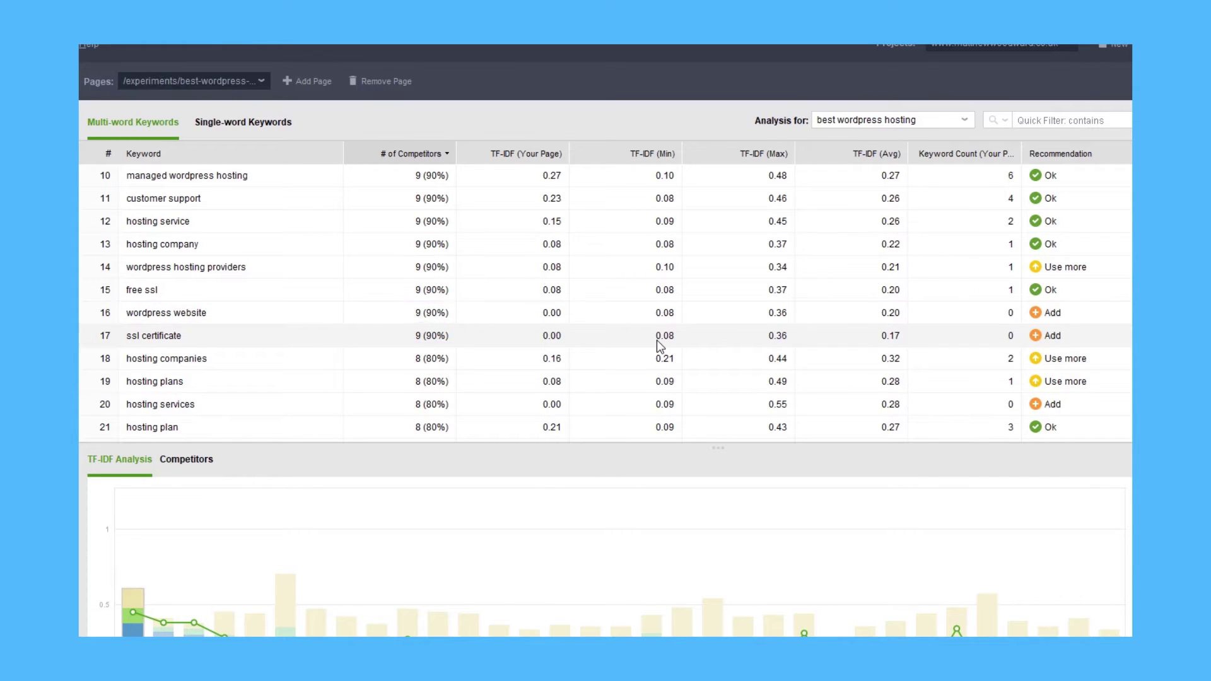
scroll(669, 353, down, 2)
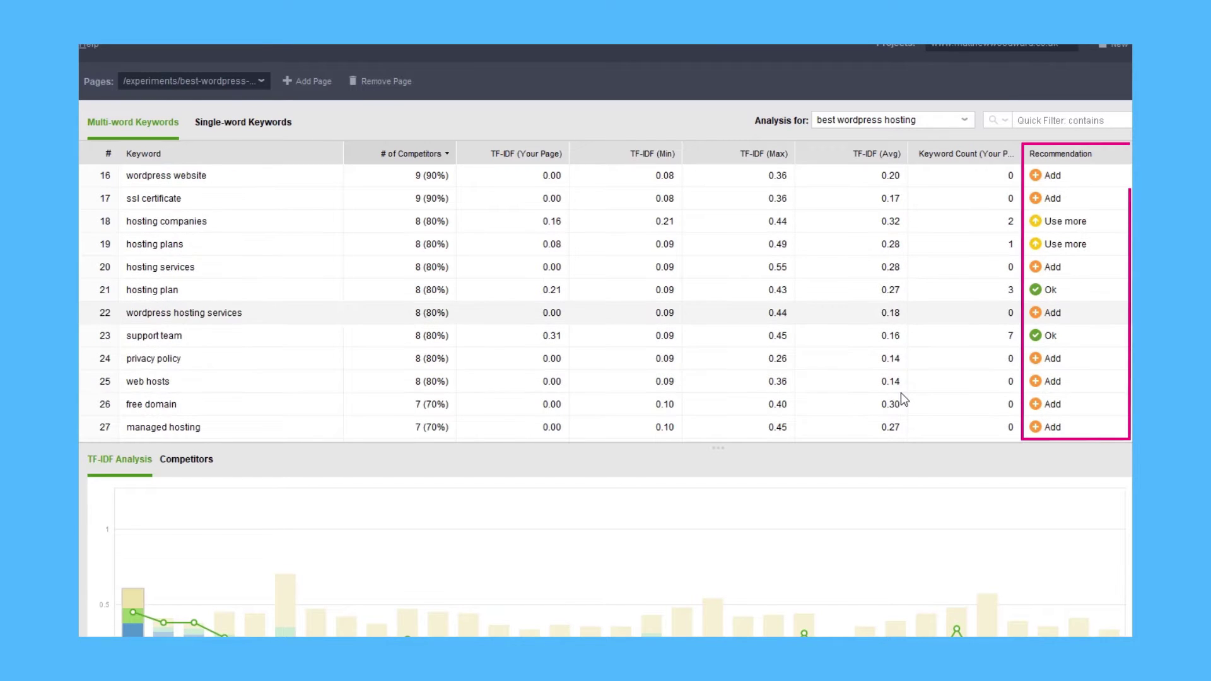
scroll(1017, 396, down, 4)
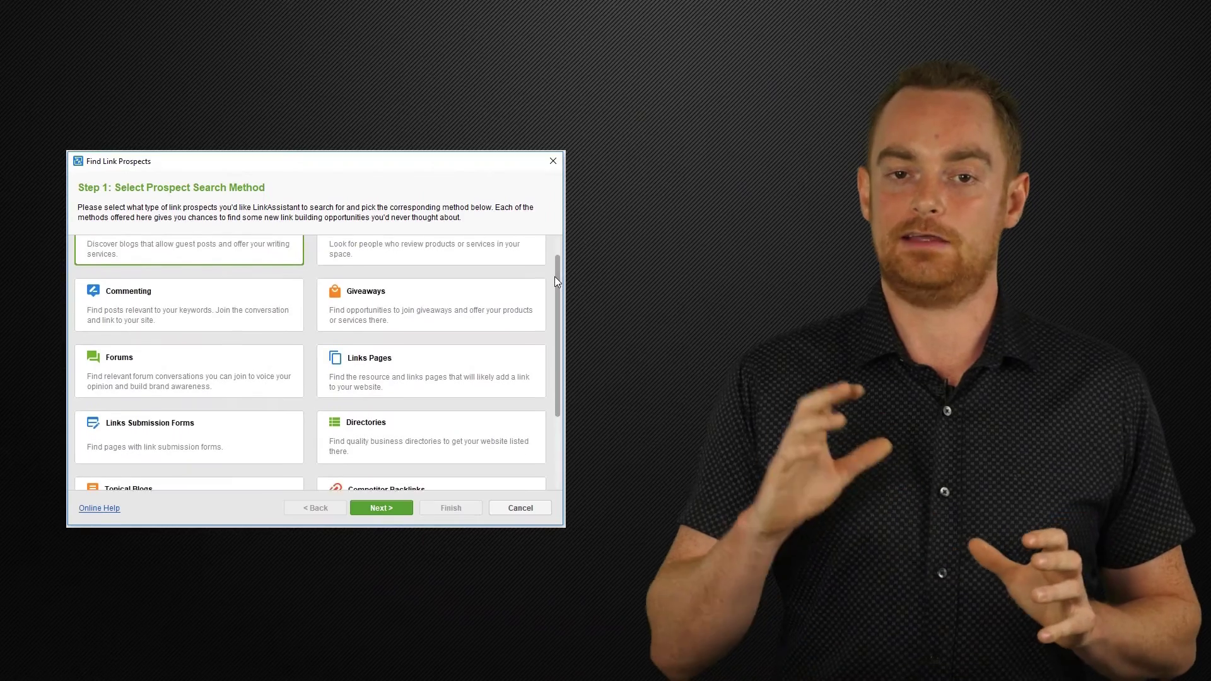
scroll(554, 303, down, 3)
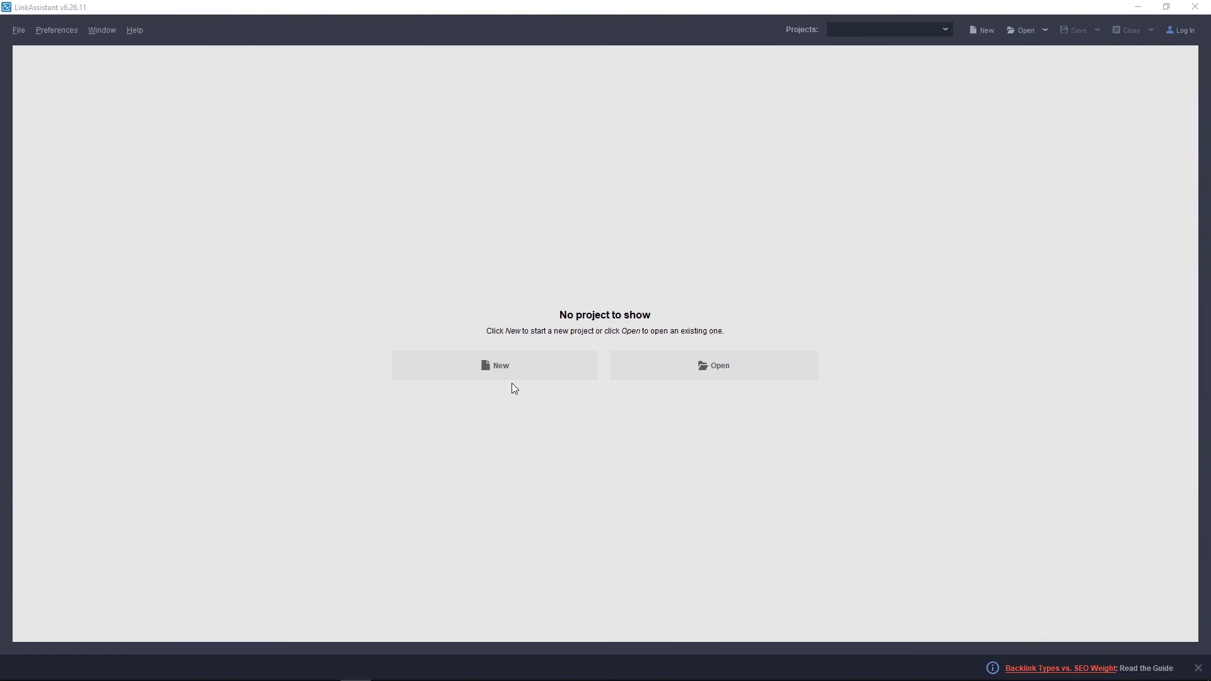
- Create a new LinkAssistant project for the site's /seo/ page from the pasted URL
click(505, 363)
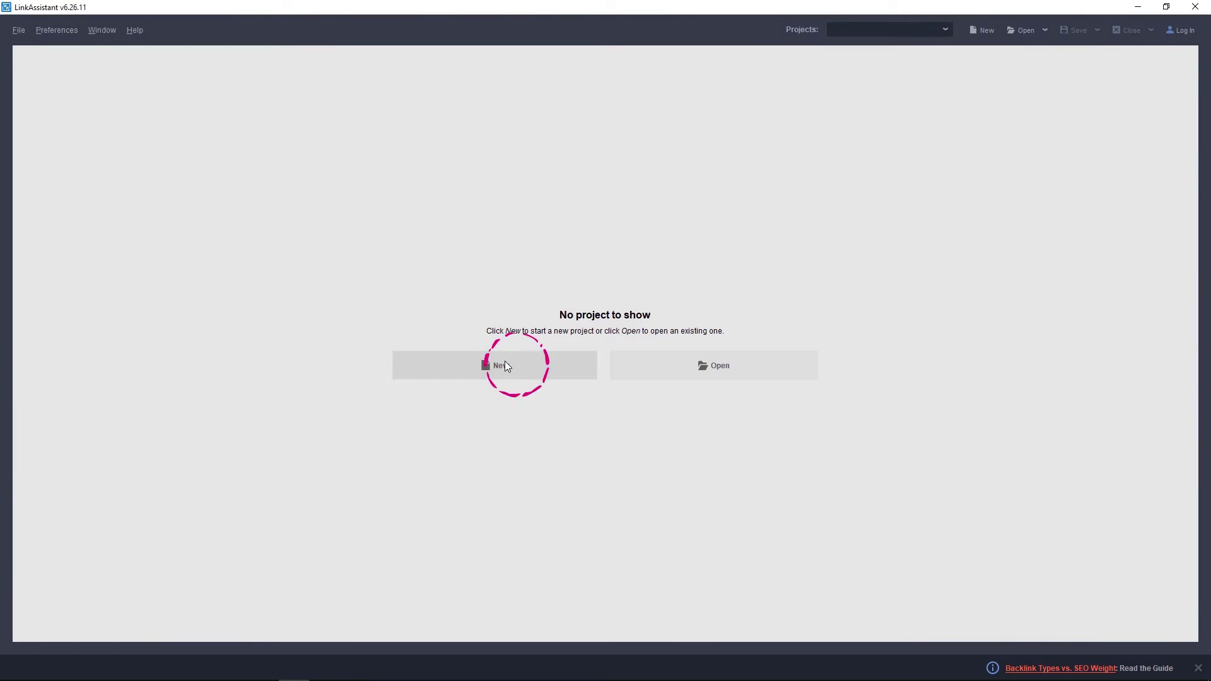
text(https://www.matthewwoodward.co.uk/seo/)
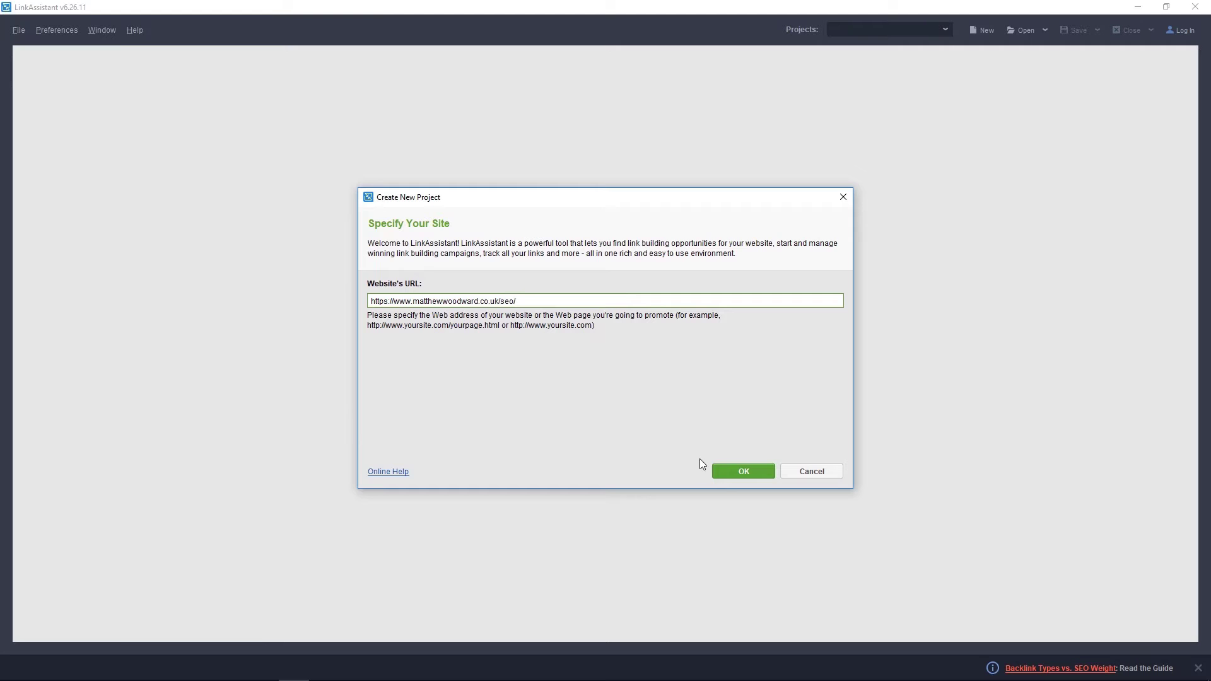
click(740, 474)
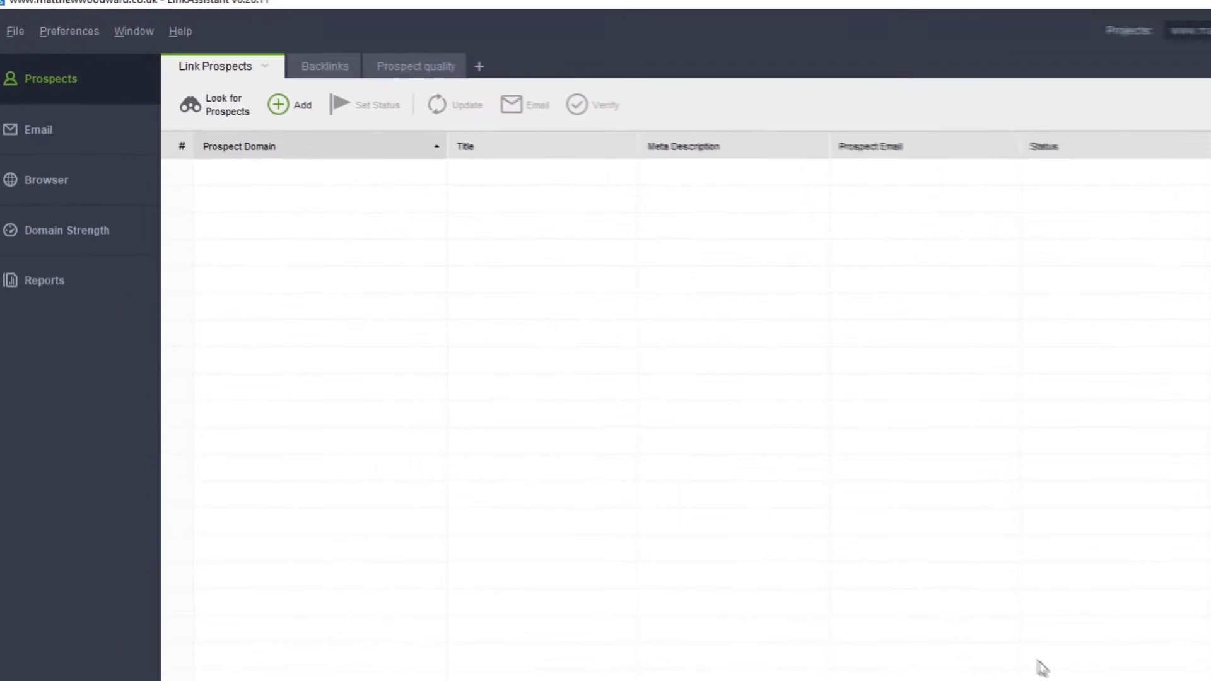
- Find Guest Posting prospects for 'SEO' and 'link building', status 'Send link request mail'
click(249, 115)
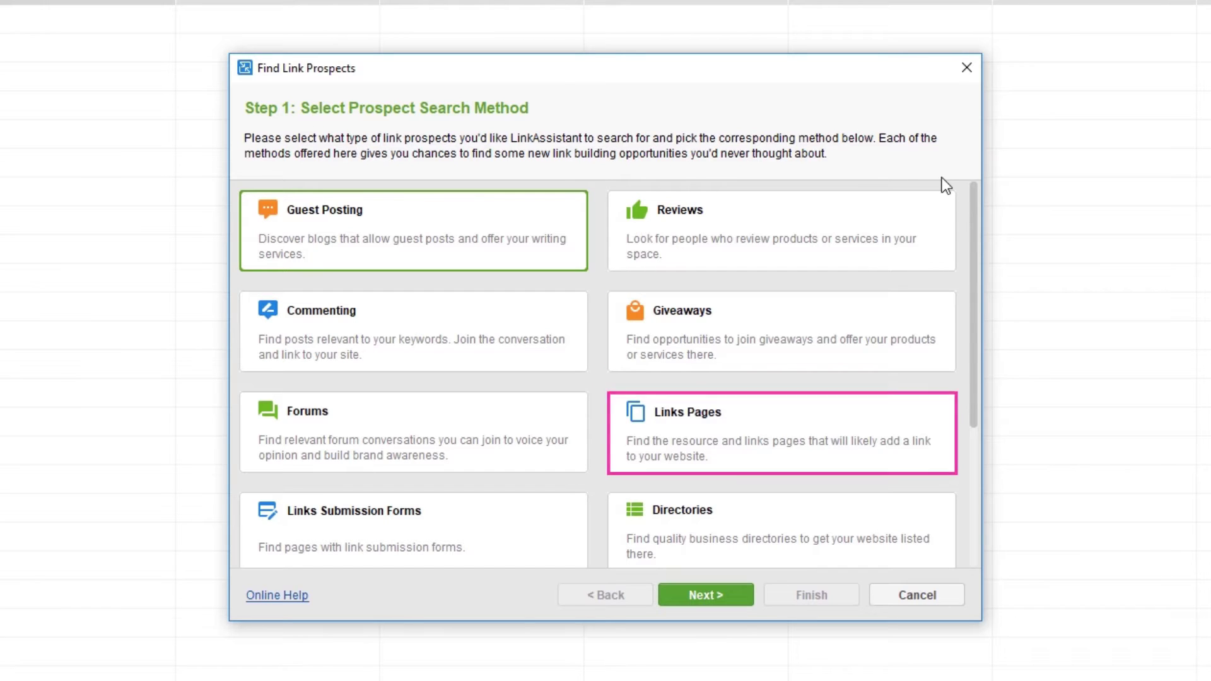
mouse_move(974, 213)
mouse_down()
mouse_move(965, 361)
mouse_move(976, 230)
mouse_move(957, 218)
mouse_up()
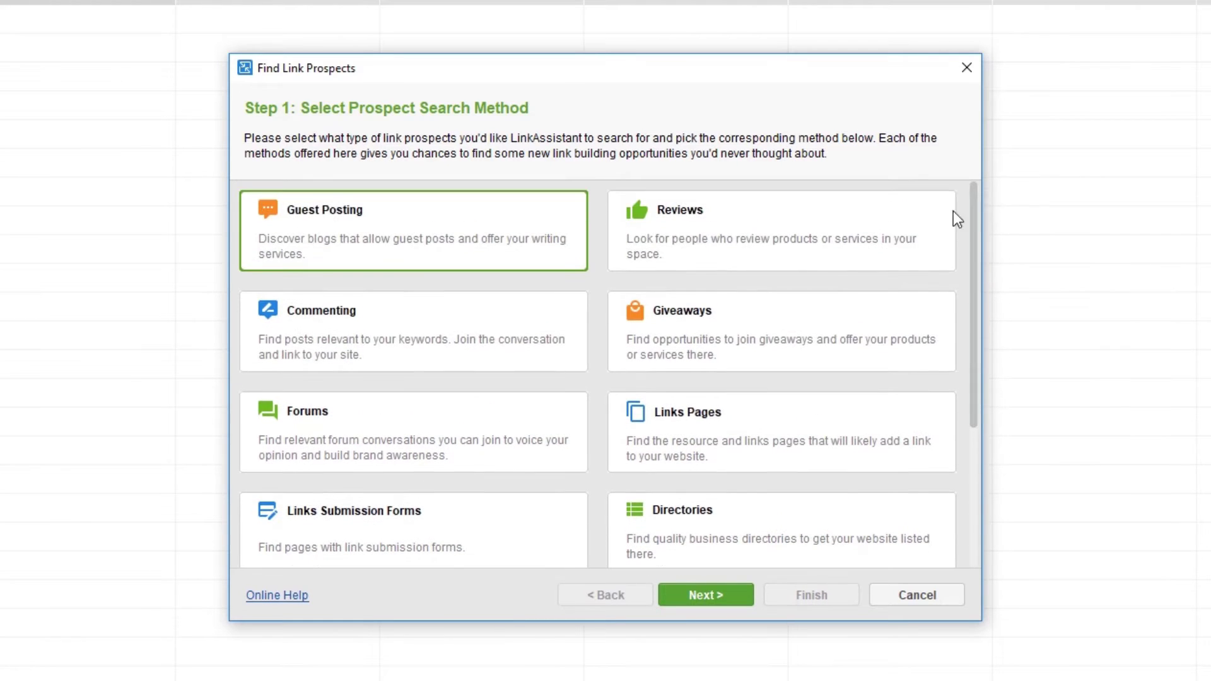
click(682, 596)
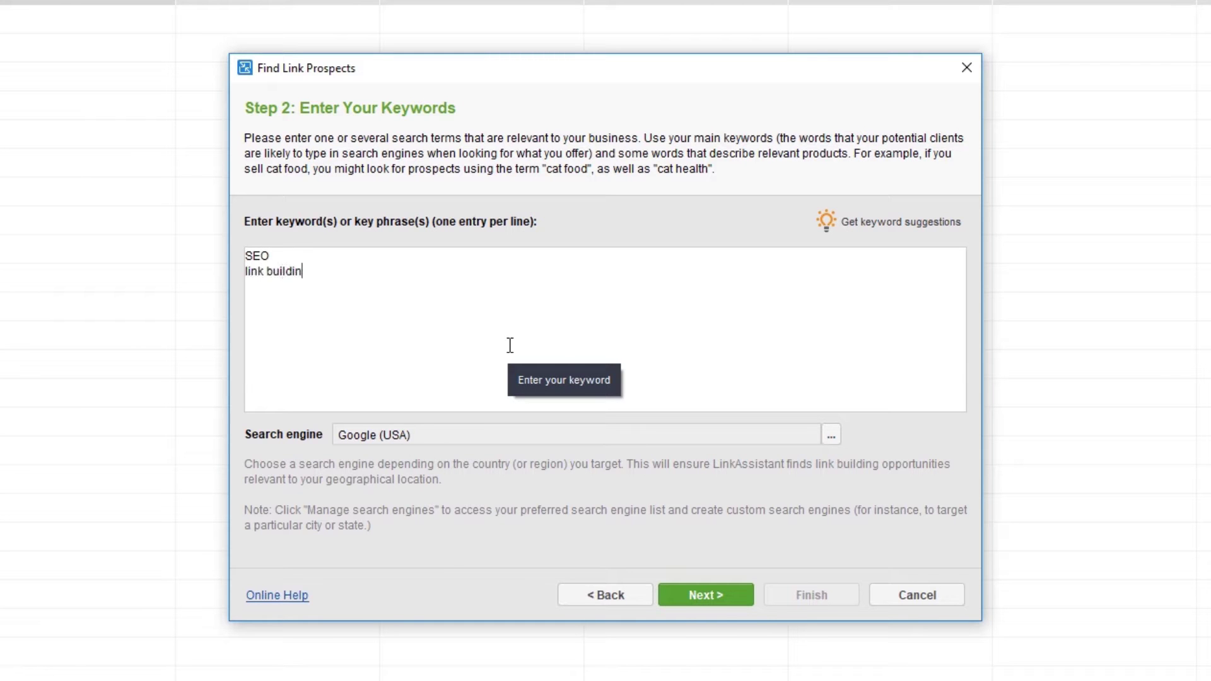
click(700, 593)
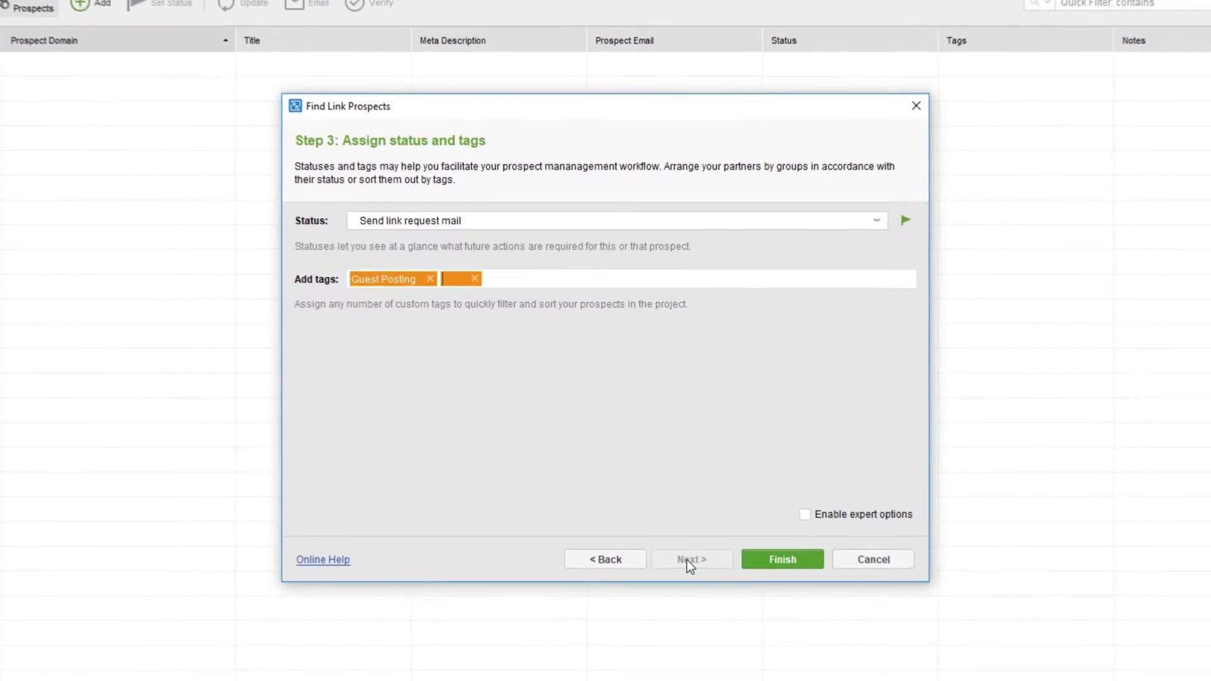
click(769, 543)
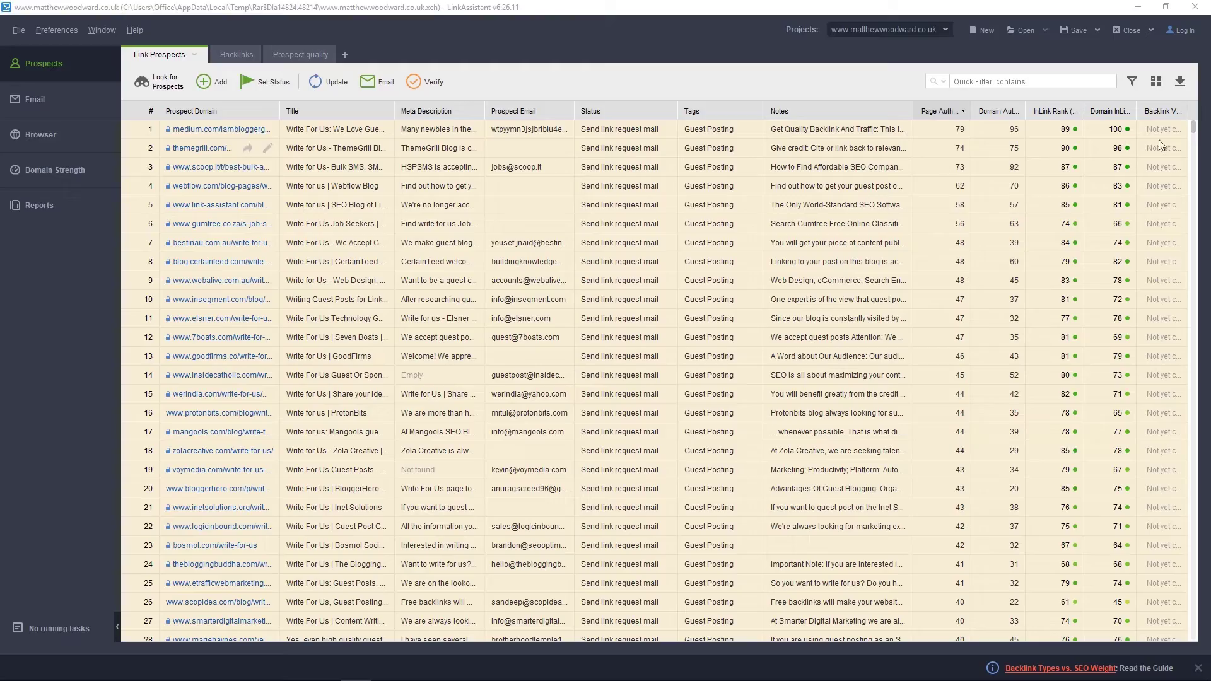
- Scroll the 78-prospect table and bring up the Update Prospect Data options
drag(1194, 131, 1166, 648)
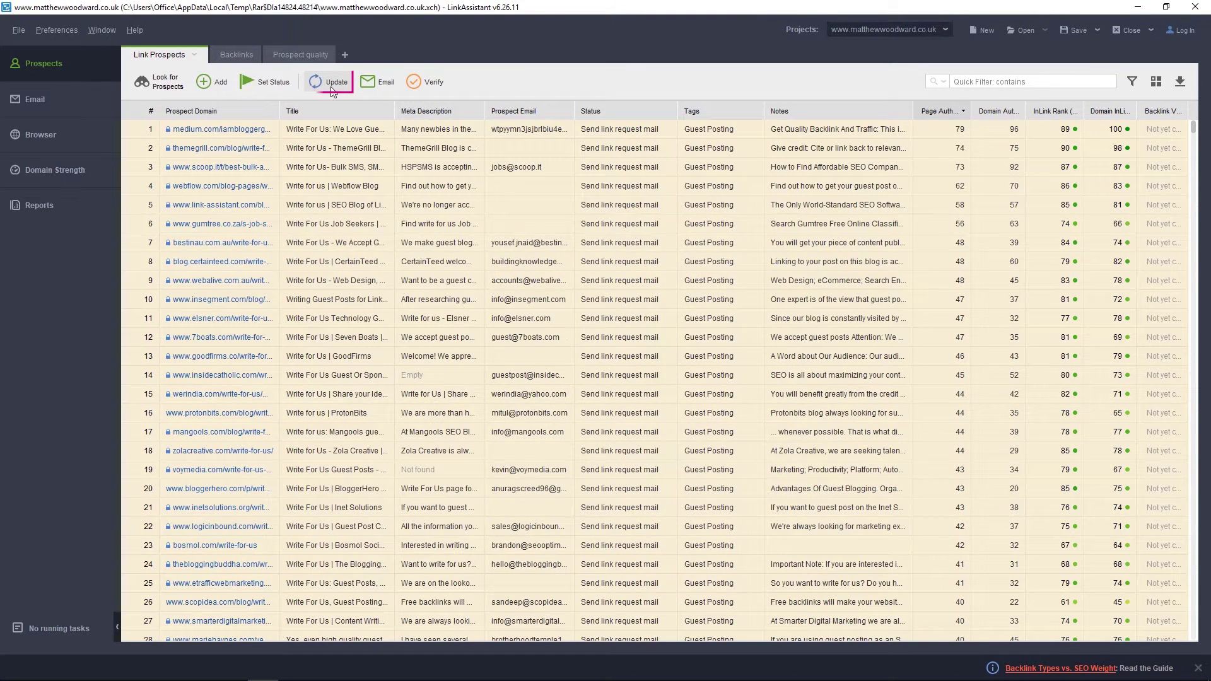
click(332, 88)
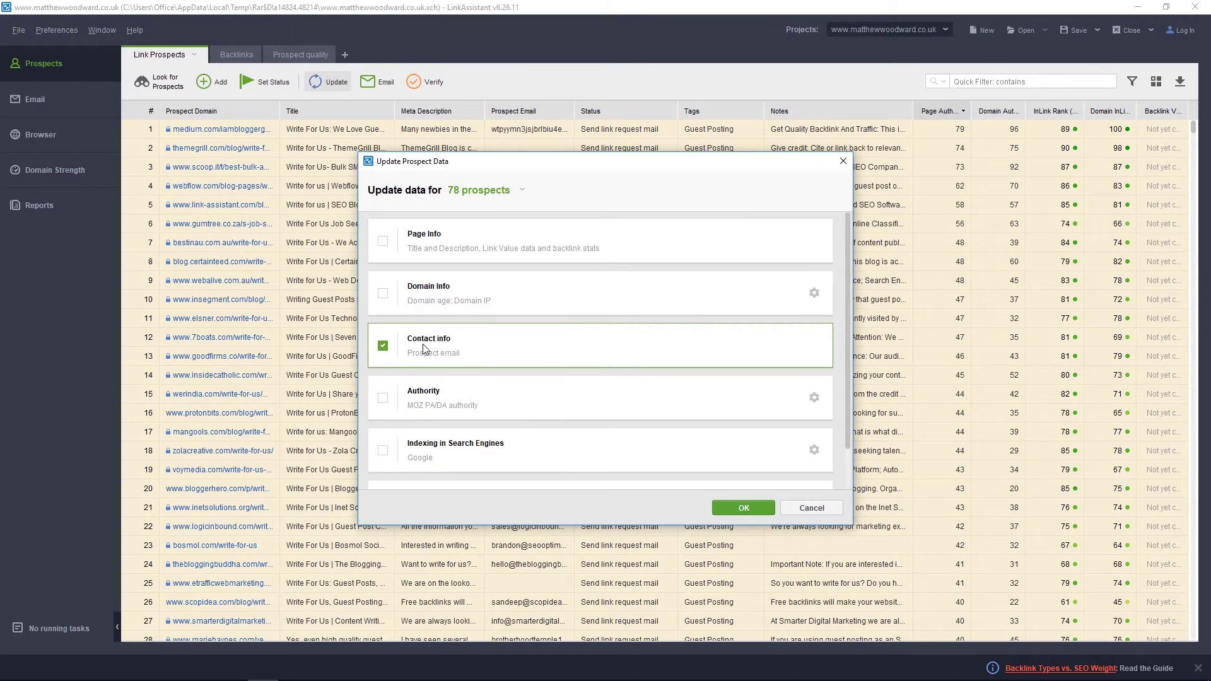
- Close the prospect update options, reopen them from the table's Update... command, and cancel
click(843, 161)
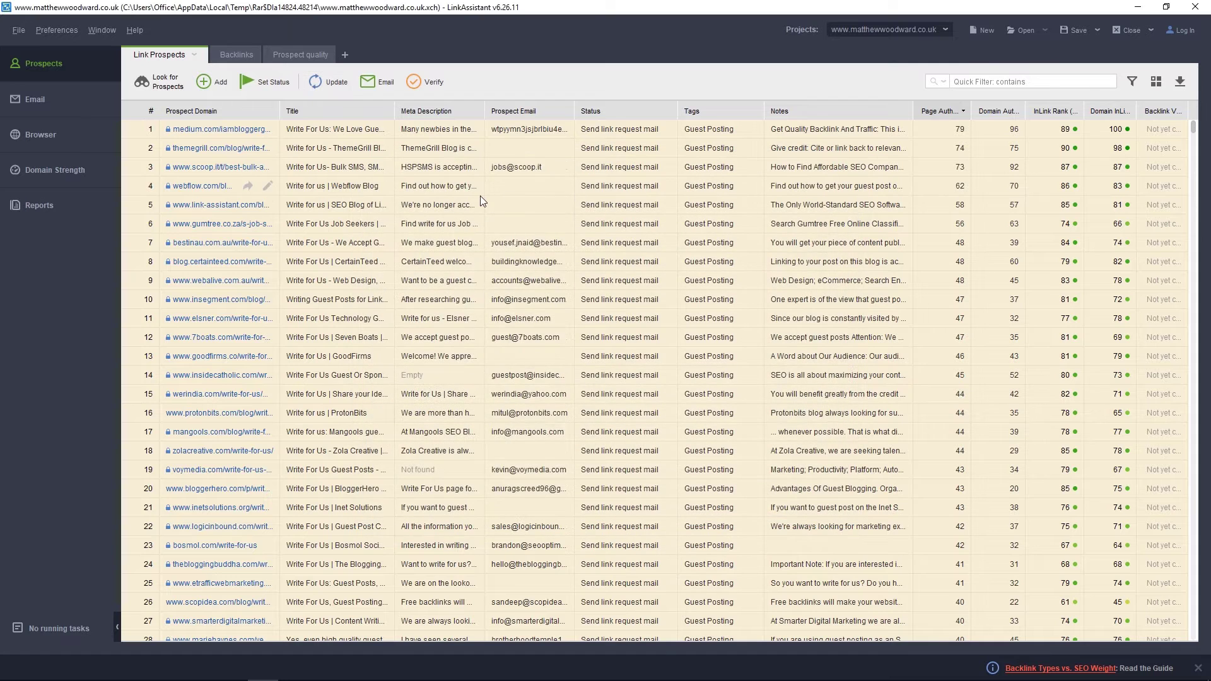
right_click(480, 195)
click(505, 359)
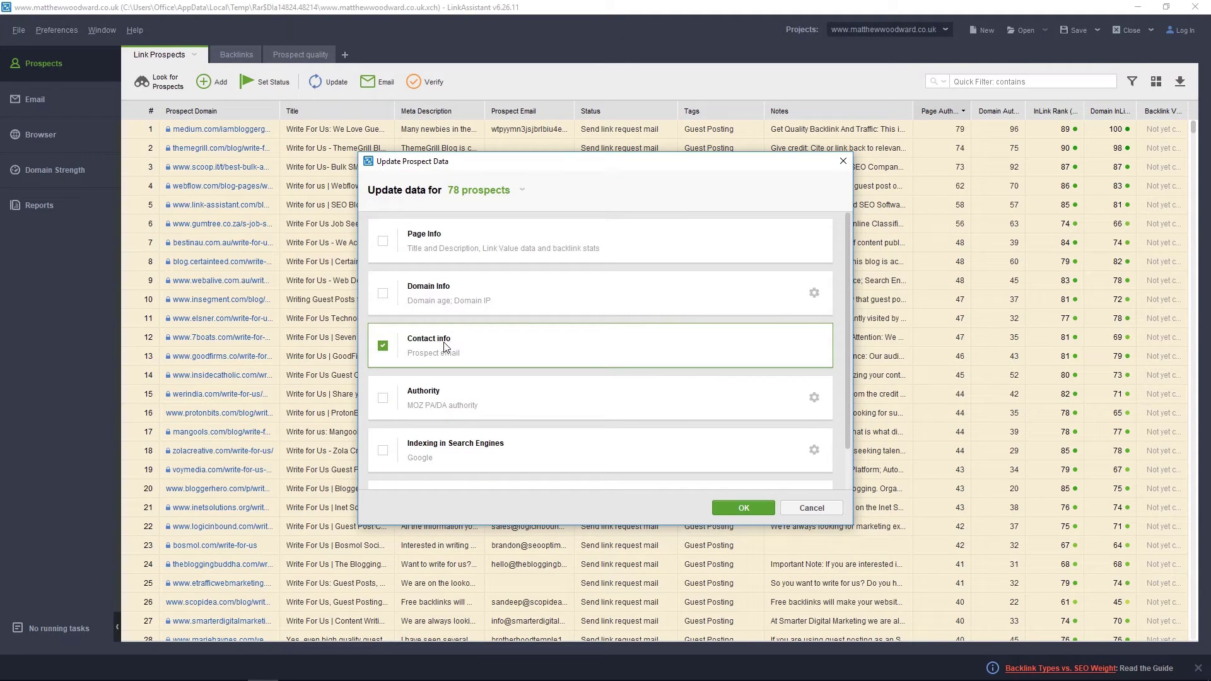
click(800, 508)
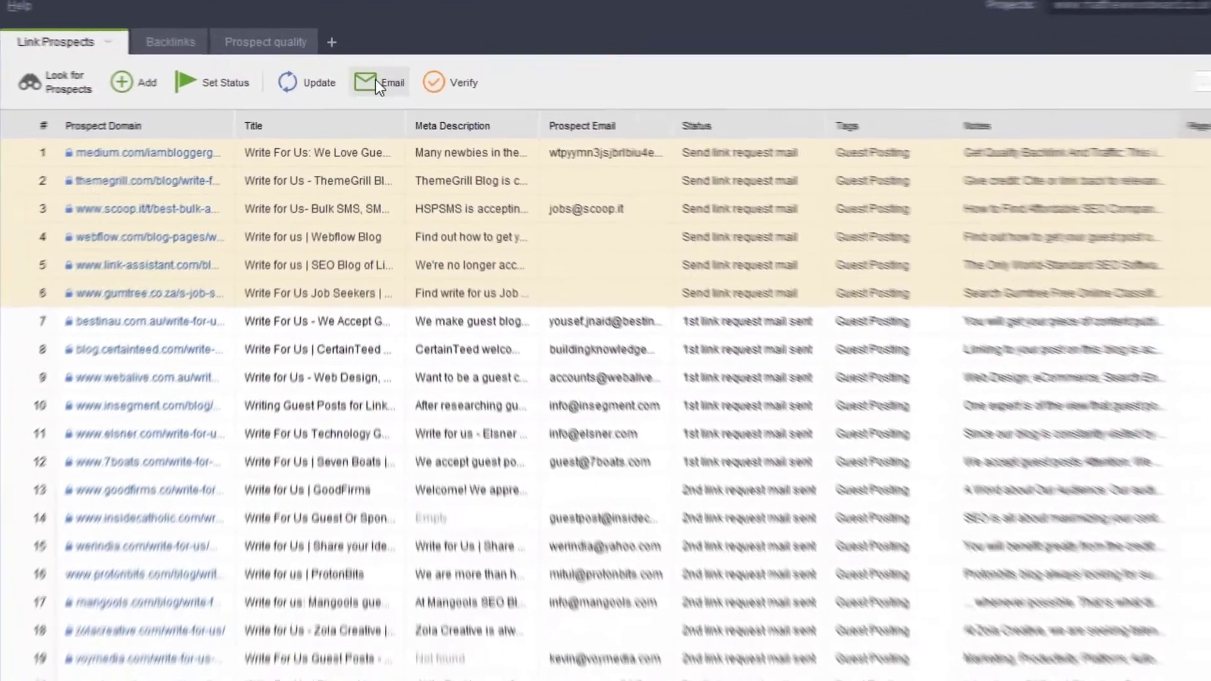
click(379, 82)
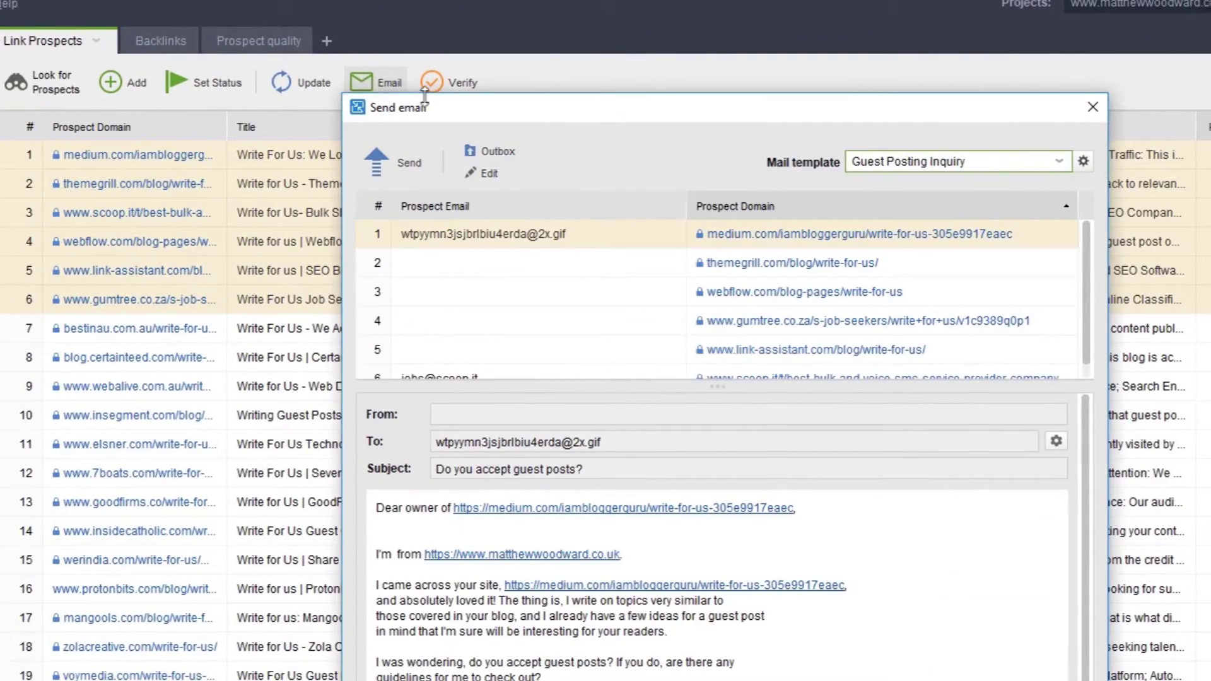
click(948, 162)
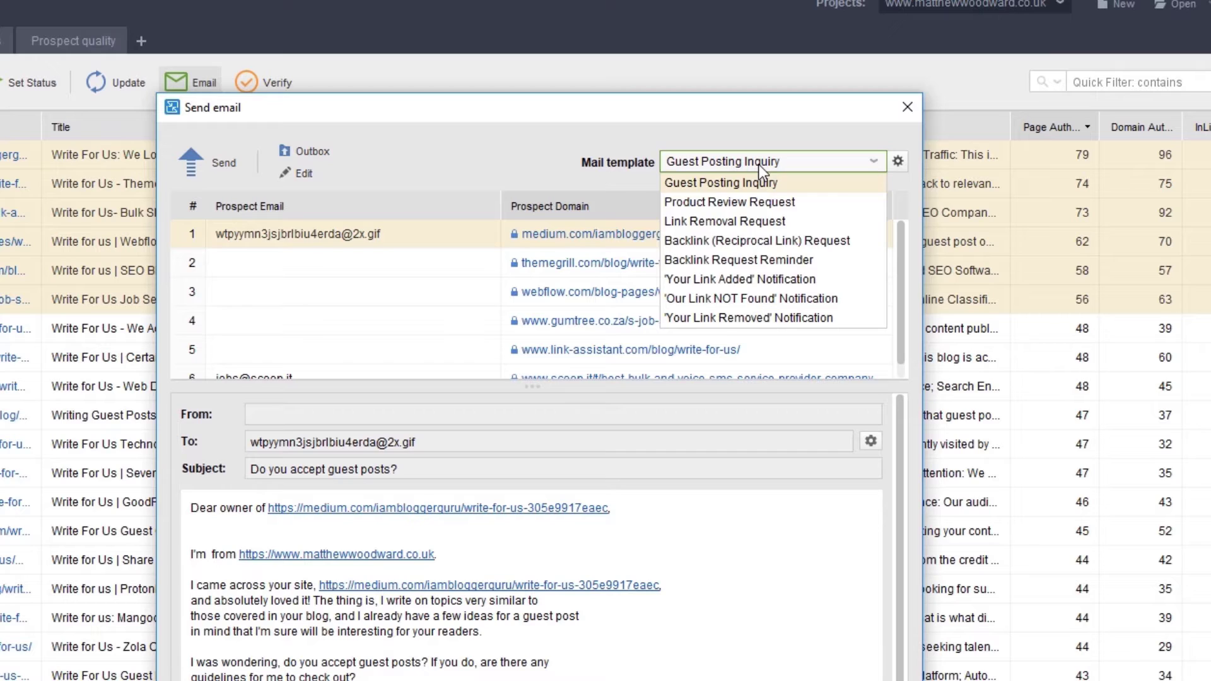
click(759, 166)
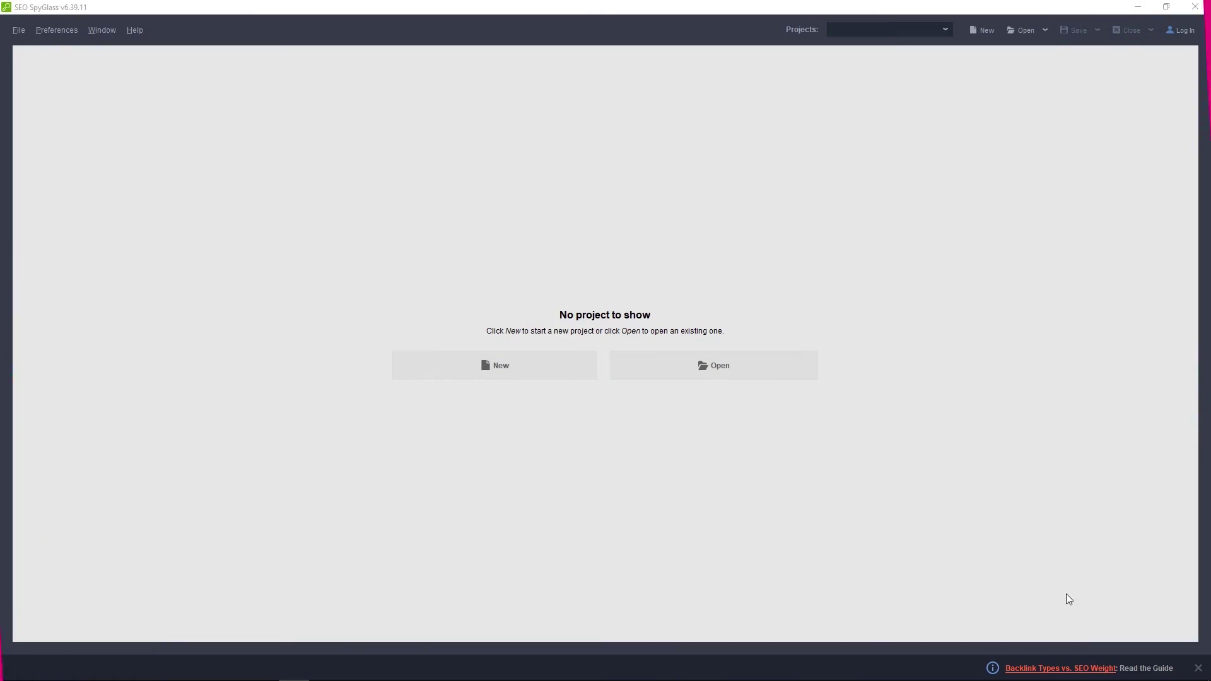
- Analyse backlinks for the exact how-i-built-a-top-100-blog-in-12-months URL and list them
click(515, 376)
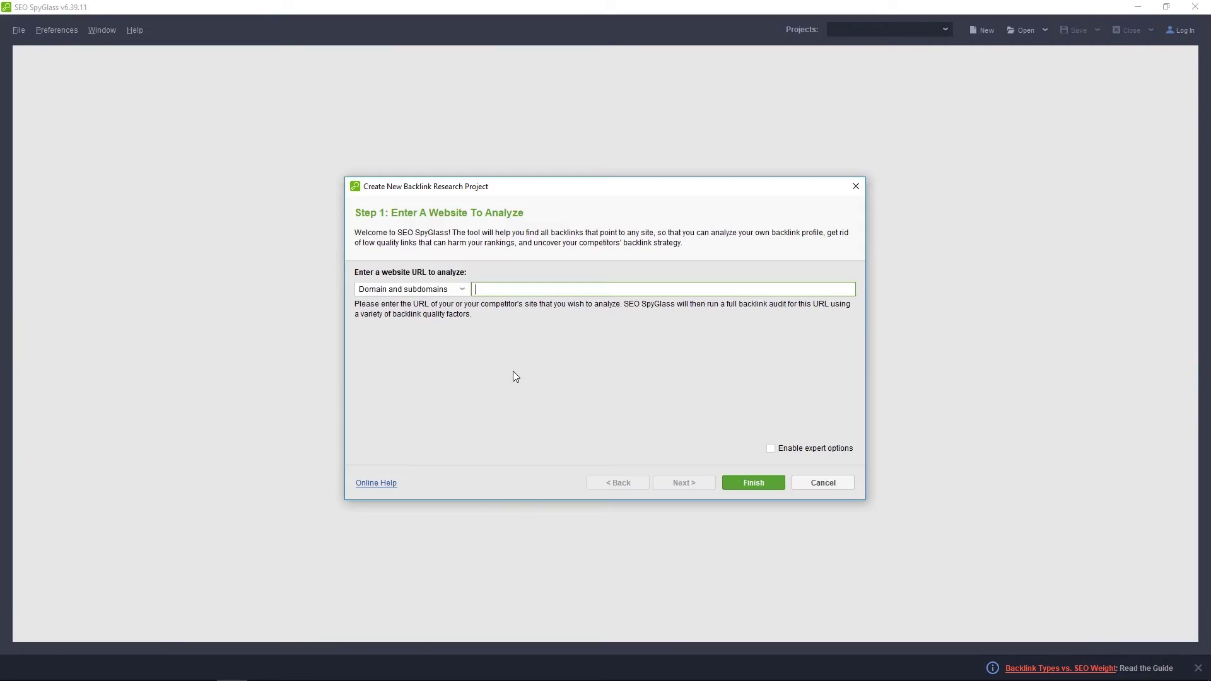
text(https://www.matthewwoodward.co.uk/tutorials/how-i-built-a-top-100-blog-in-12-months/)
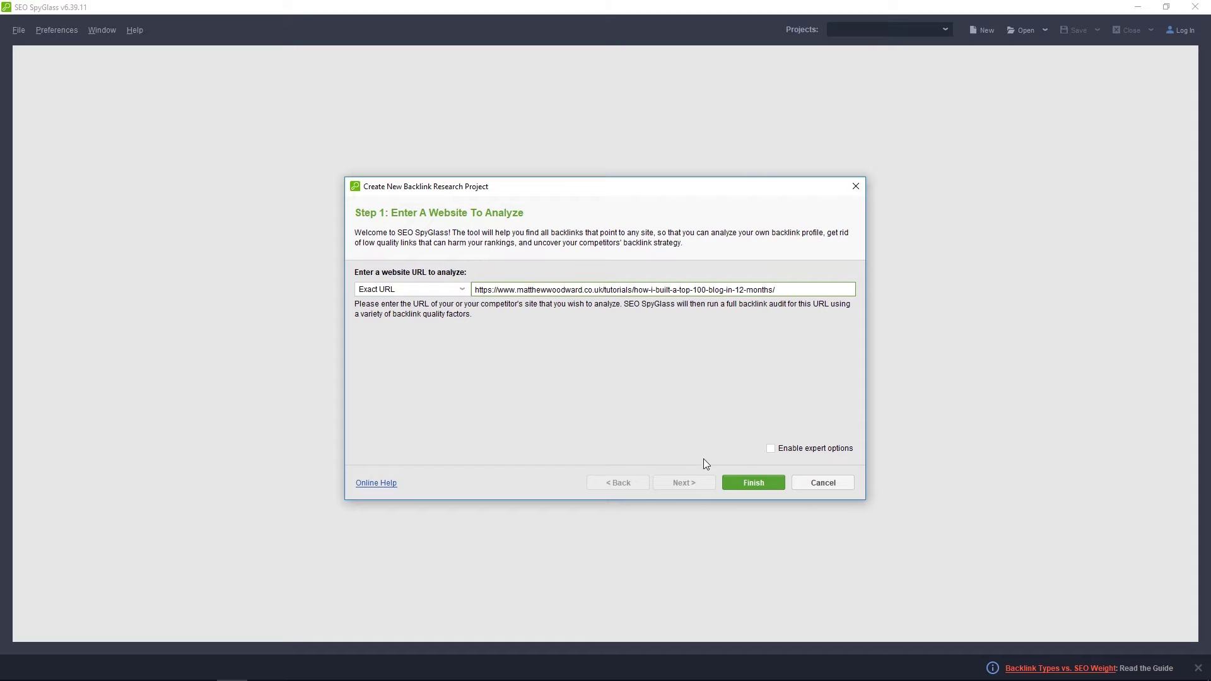
click(759, 483)
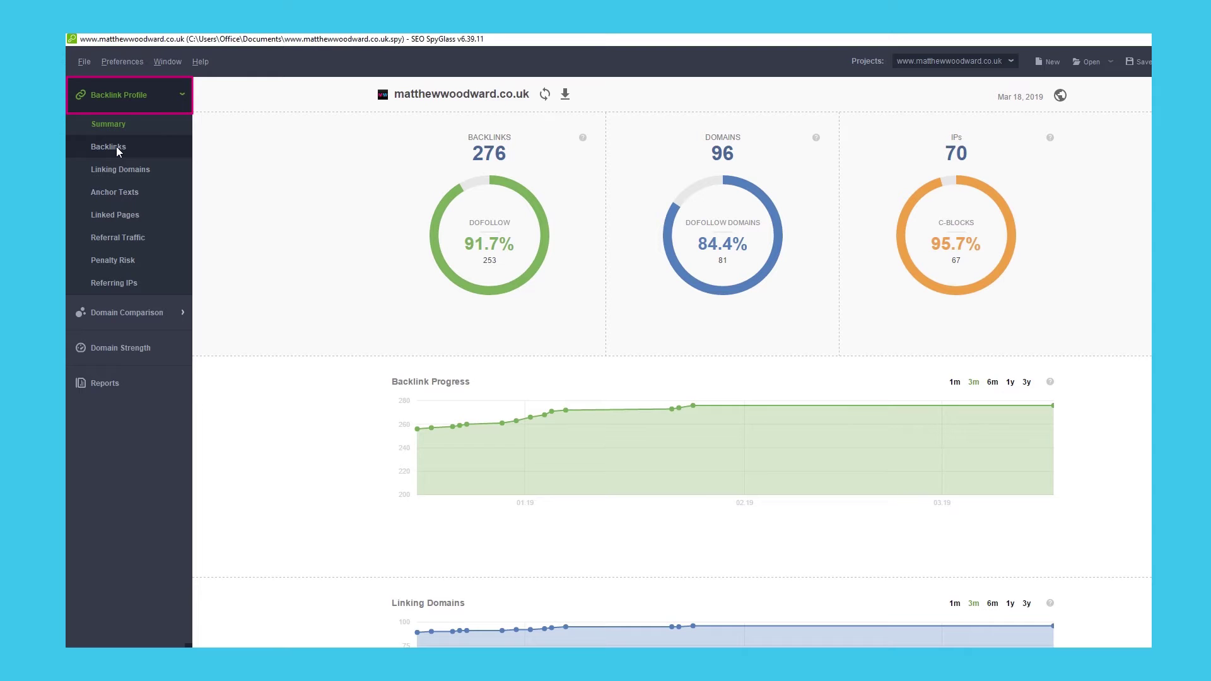
click(117, 147)
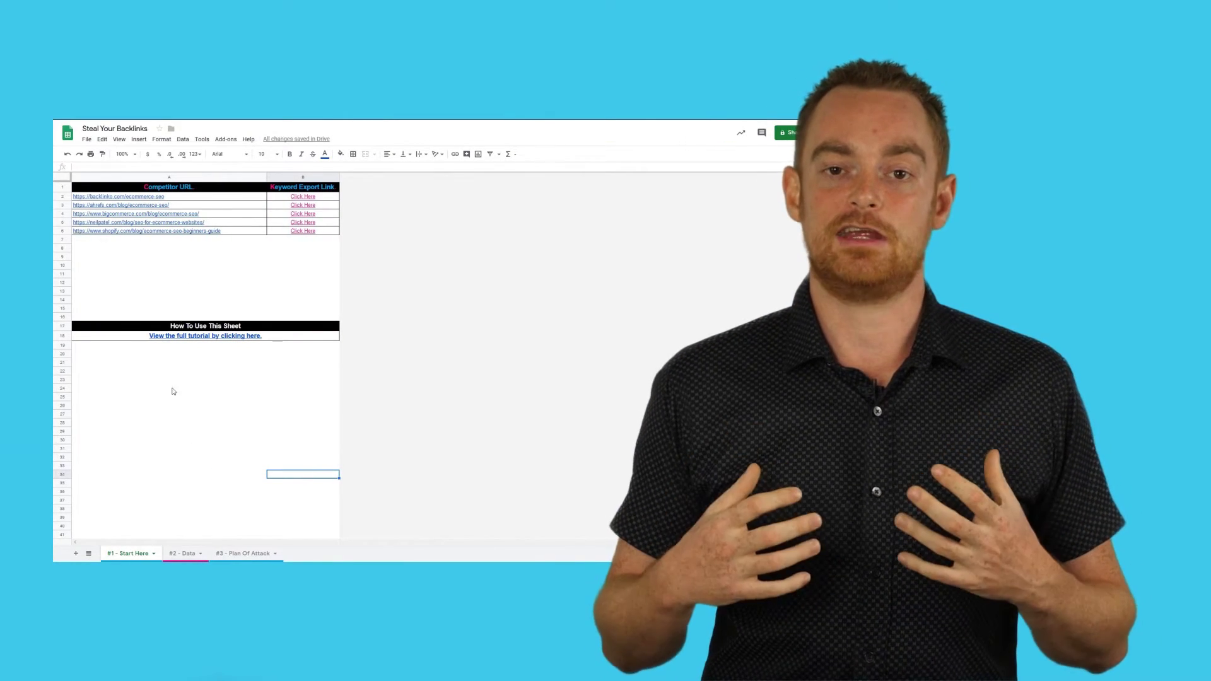
- Show the '#3 - Plan Of Attack' sheet with its backlinks table
click(233, 552)
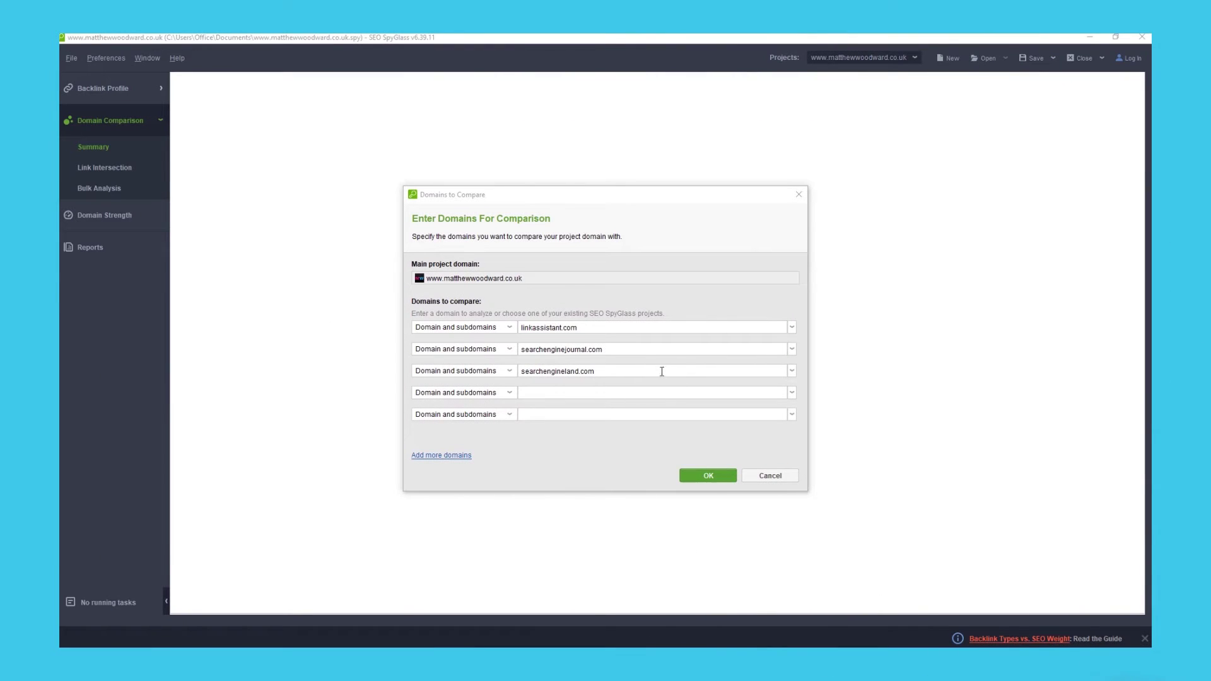
- Run the link intersection against linkassistant.com, searchenginejournal.com and searchengineland.com
click(709, 476)
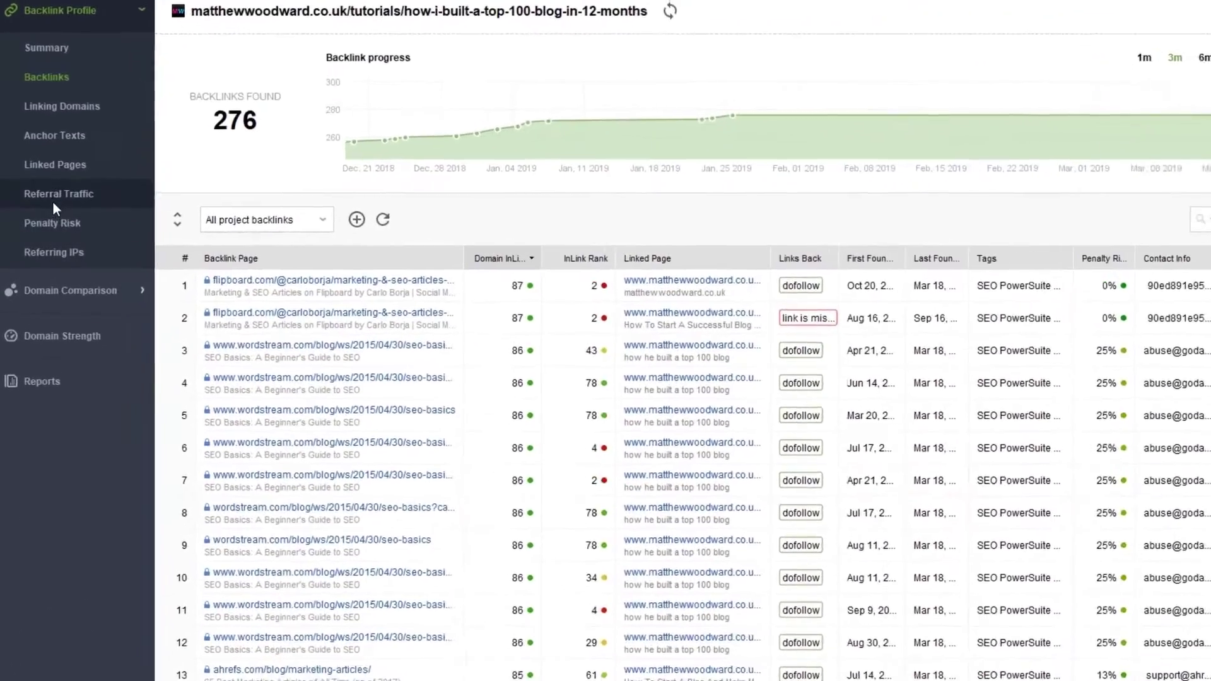
- Open the Referral Traffic report under Backlink Profile
click(53, 196)
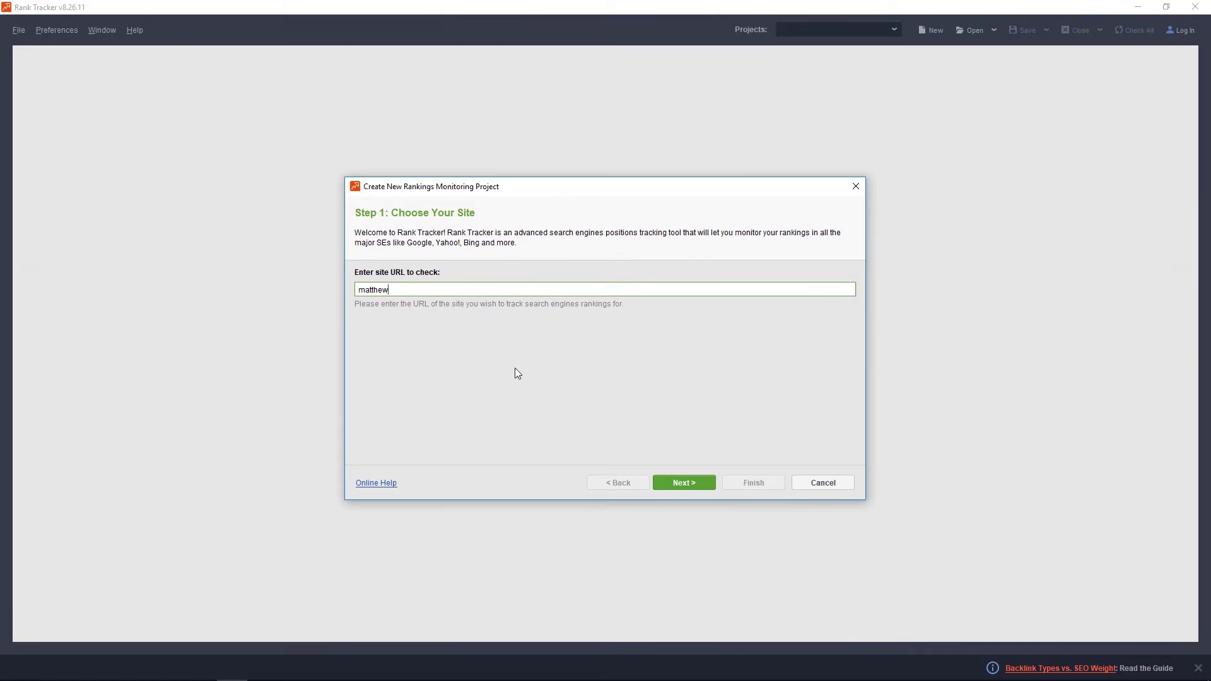
- Enter matthewwoodward.co.uk as the site to track in the new project wizard
text(.uk)
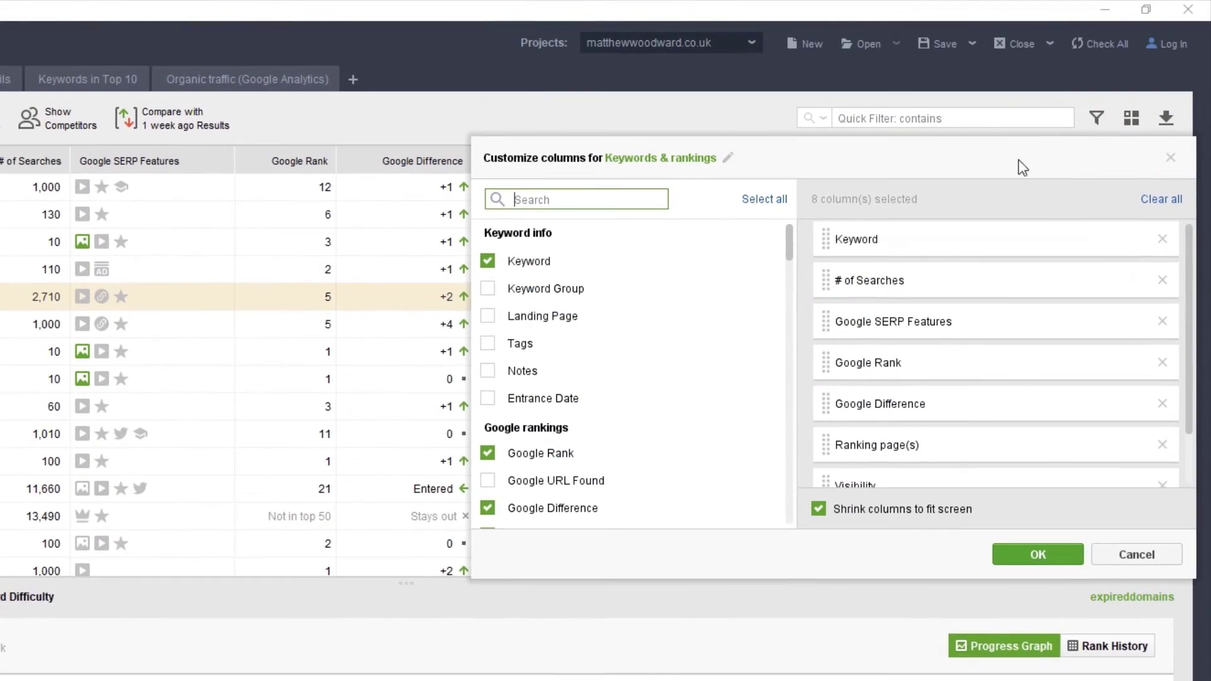
- Add the Google Keyword Difficulty column, then review the column list again and cancel
drag(792, 237, 774, 453)
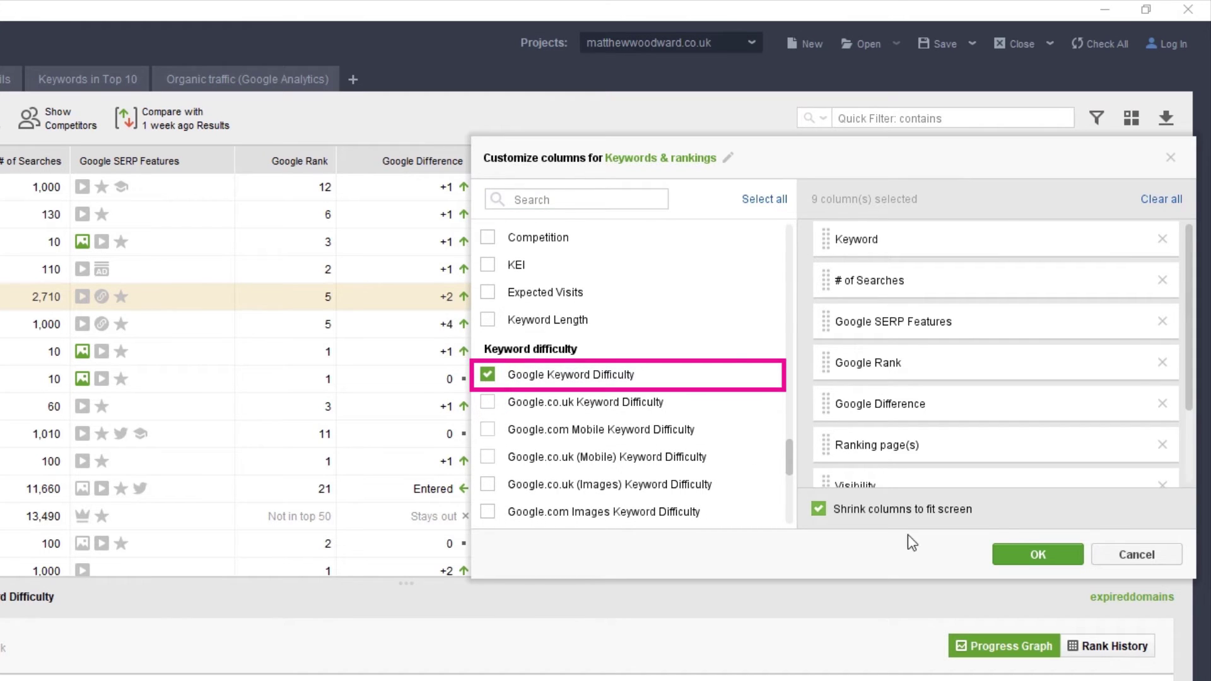
click(1003, 557)
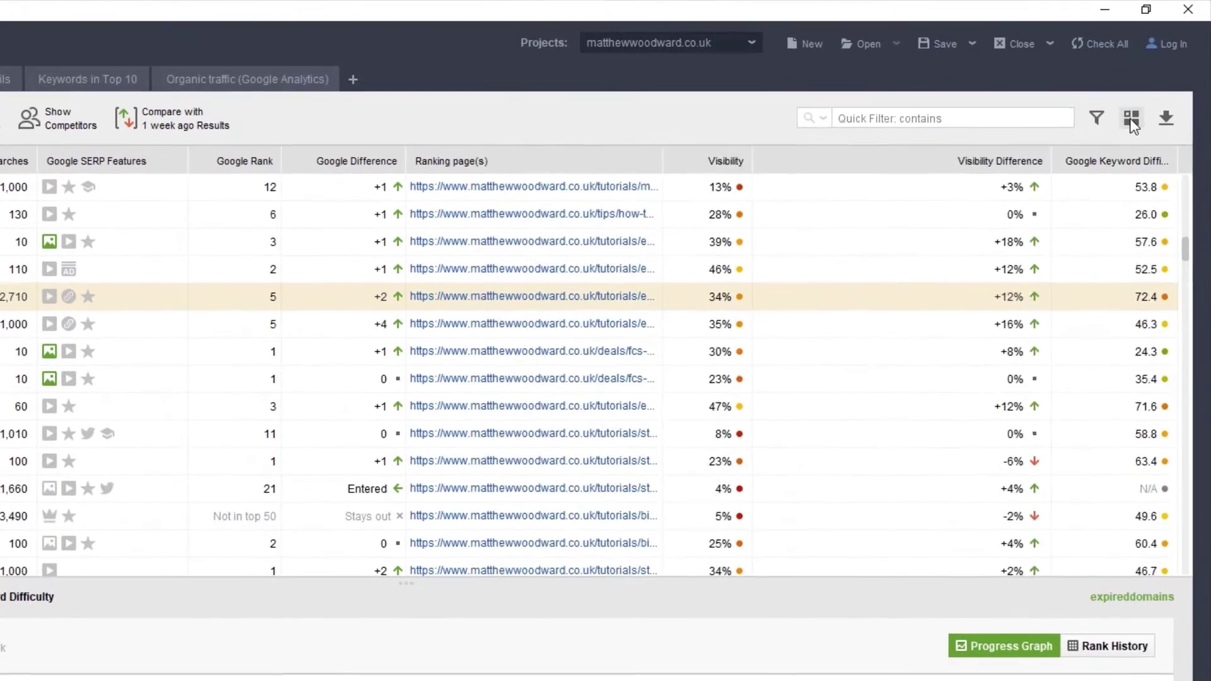
click(1131, 120)
drag(790, 241, 789, 338)
click(1118, 555)
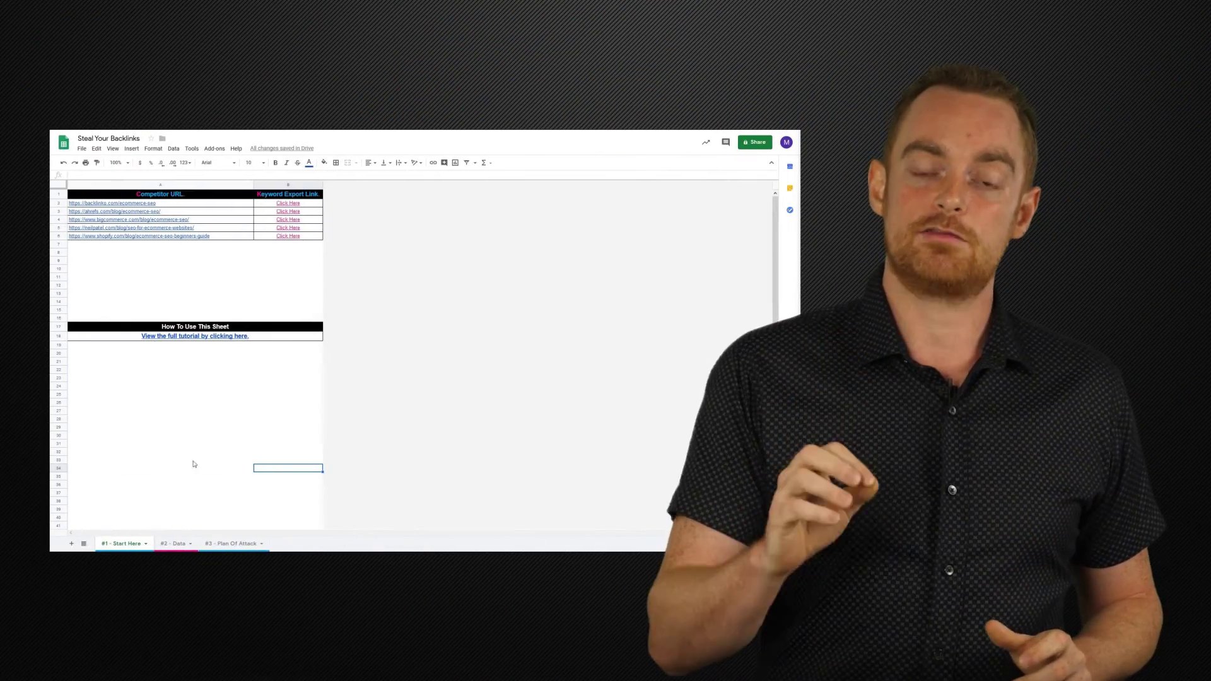
- Switch to the #3 - Plan Of Attack sheet and scroll down through it
click(223, 546)
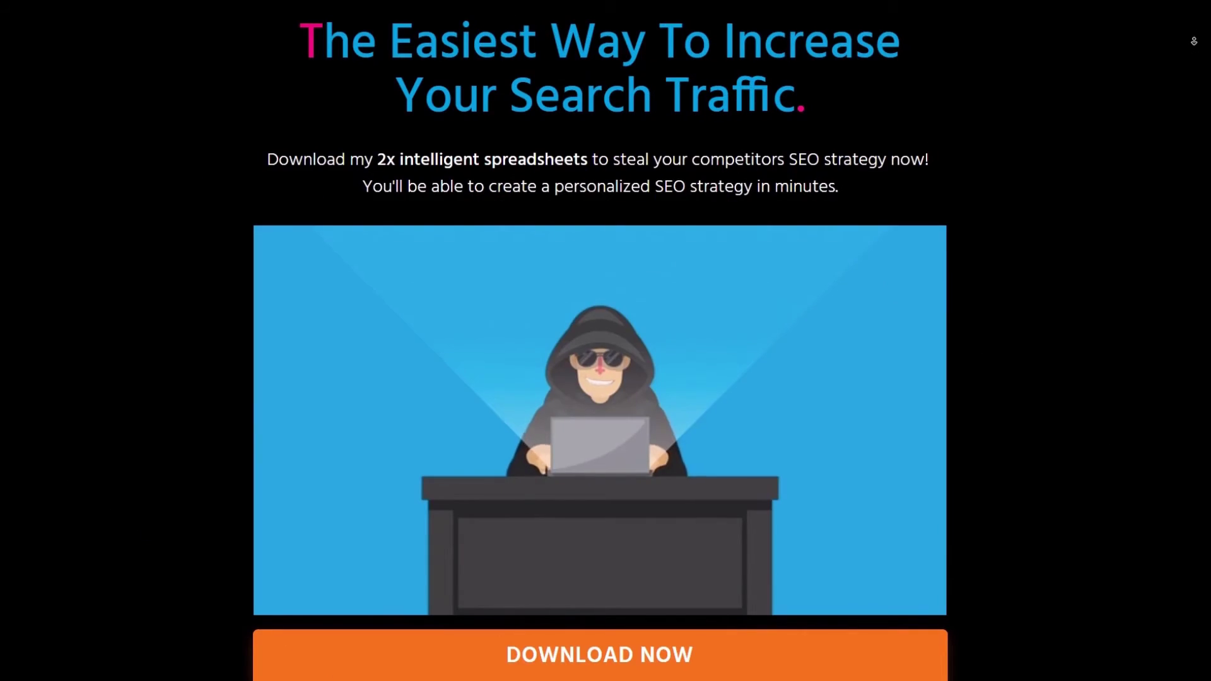
scroll(1194, 41, down, 5)
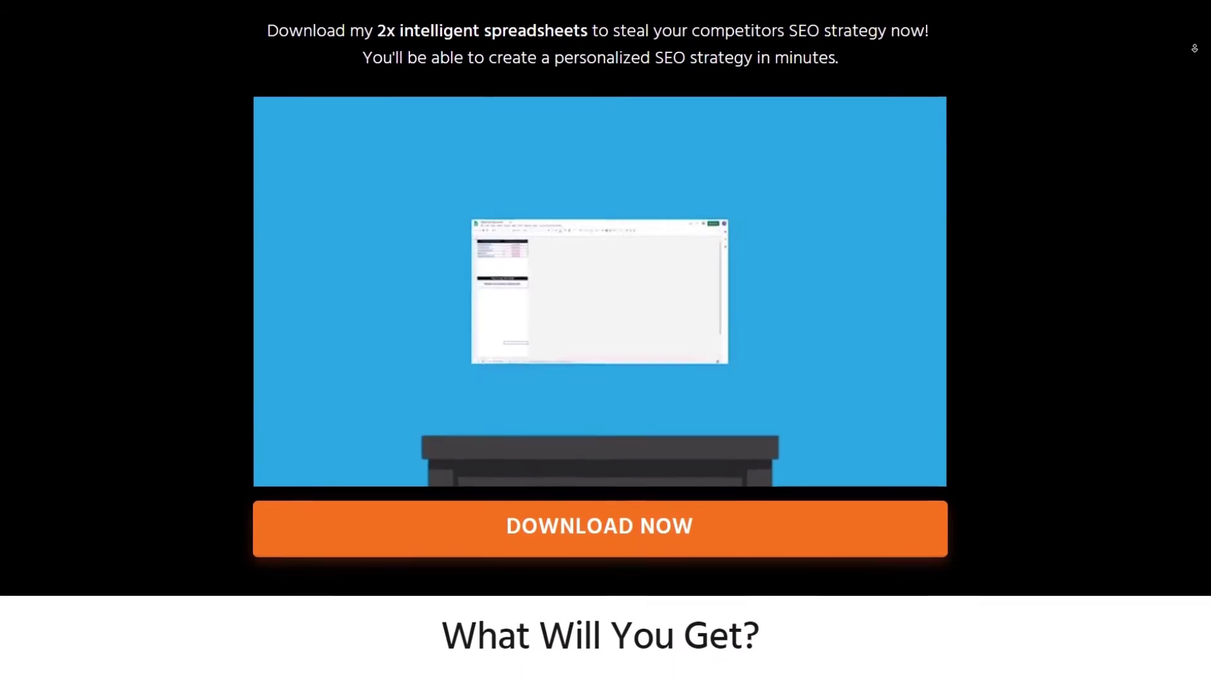
- Scroll the landing page down to the What Will You Get? section
scroll(1194, 48, down, 3)
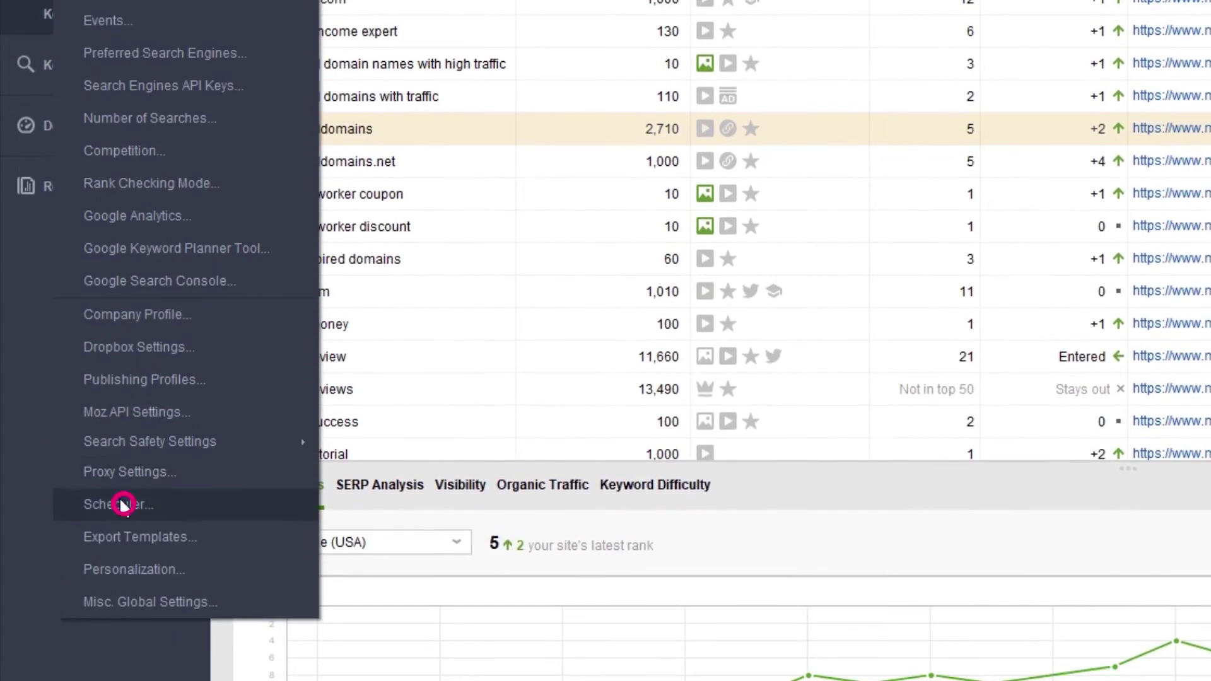
- Add a new scheduled task under Preferences > Scheduler with Daily recurrence
click(119, 581)
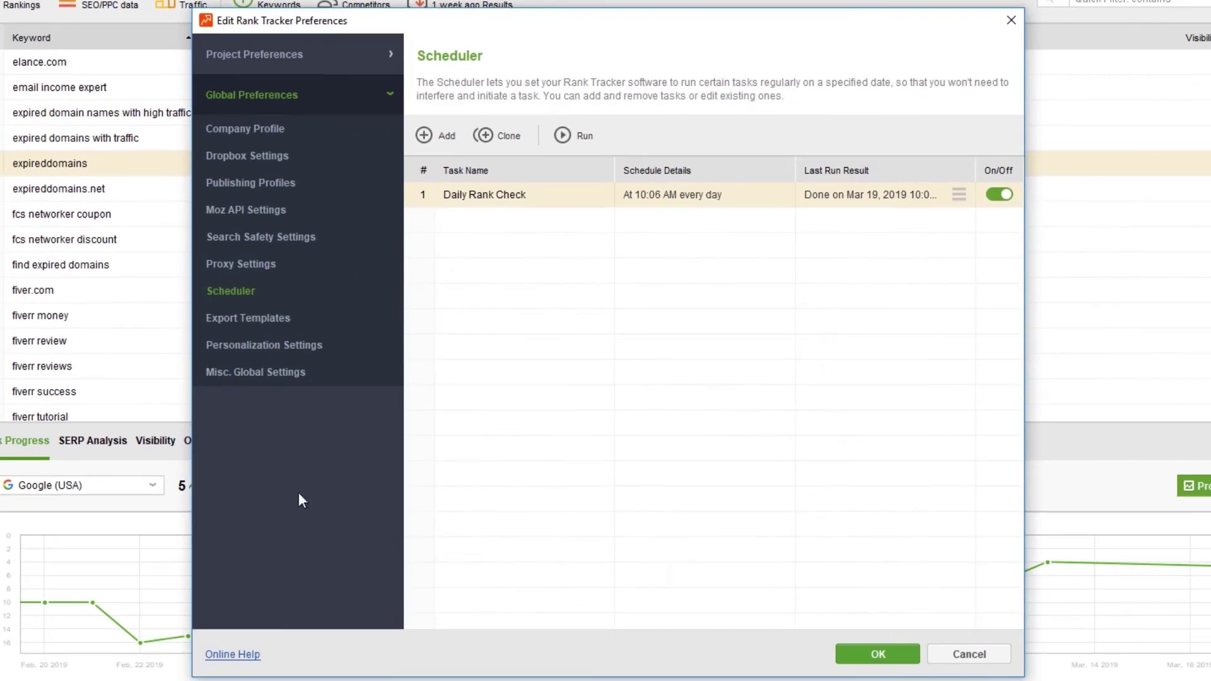
click(424, 135)
click(734, 548)
click(734, 548)
click(390, 243)
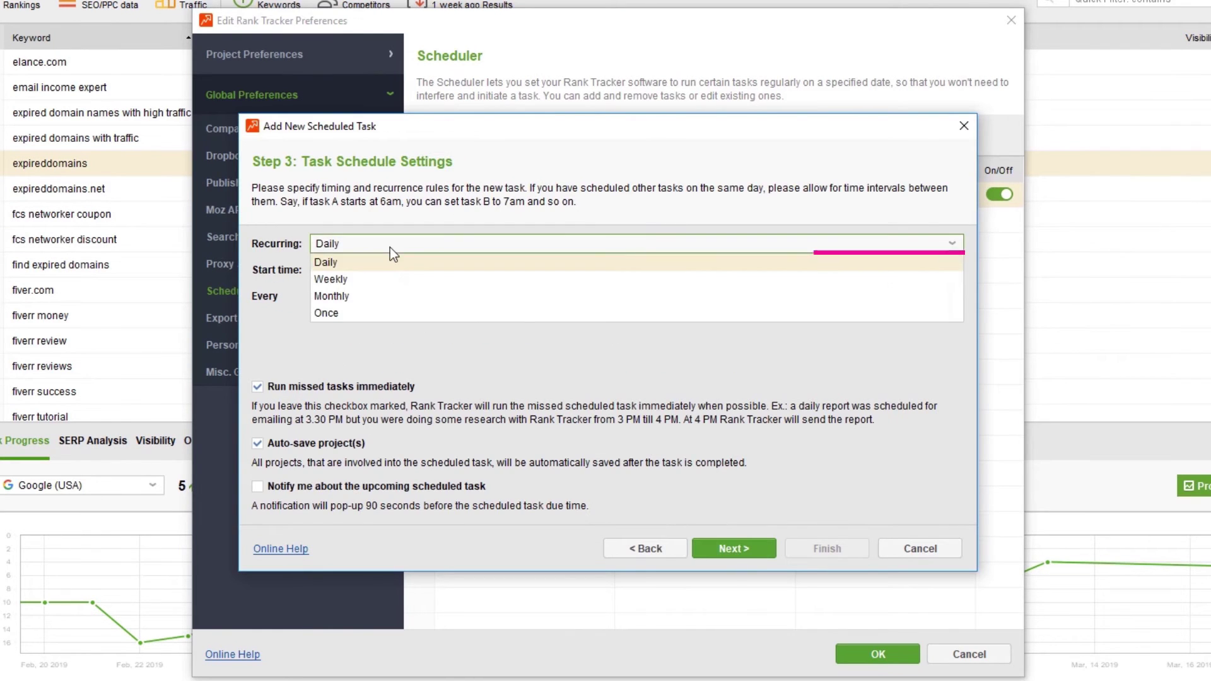
click(751, 406)
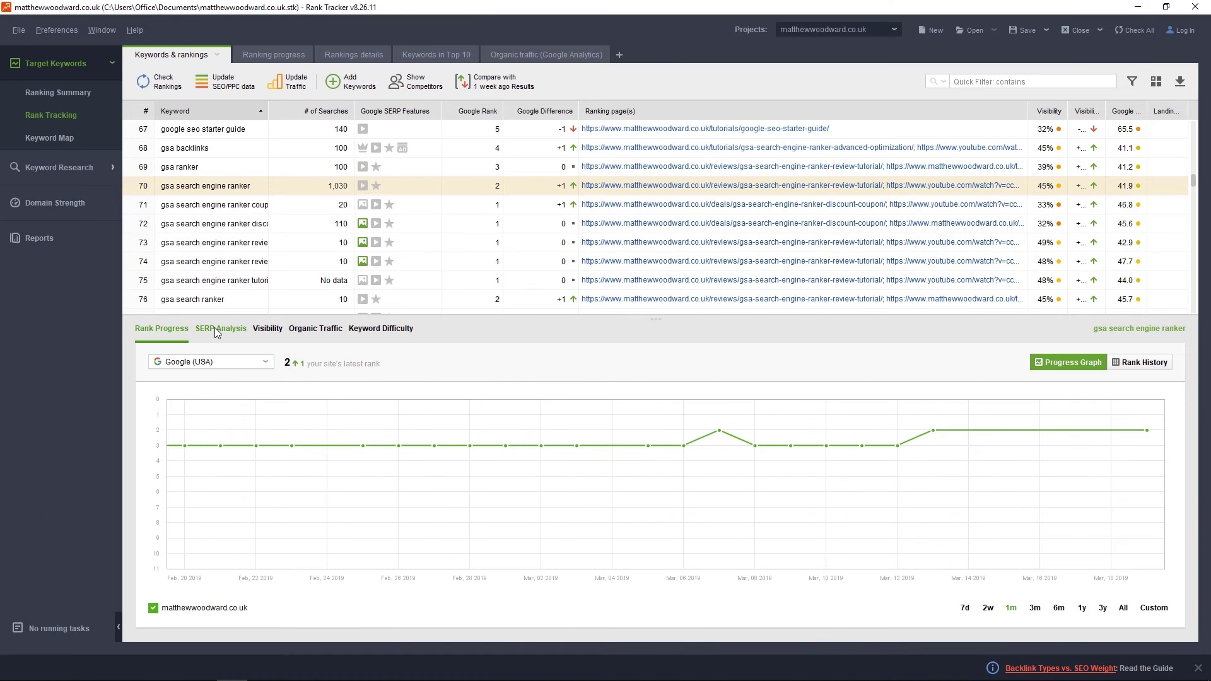
- Show the SERP Analysis history for the 'gsa search engine ranker' keyword
click(214, 328)
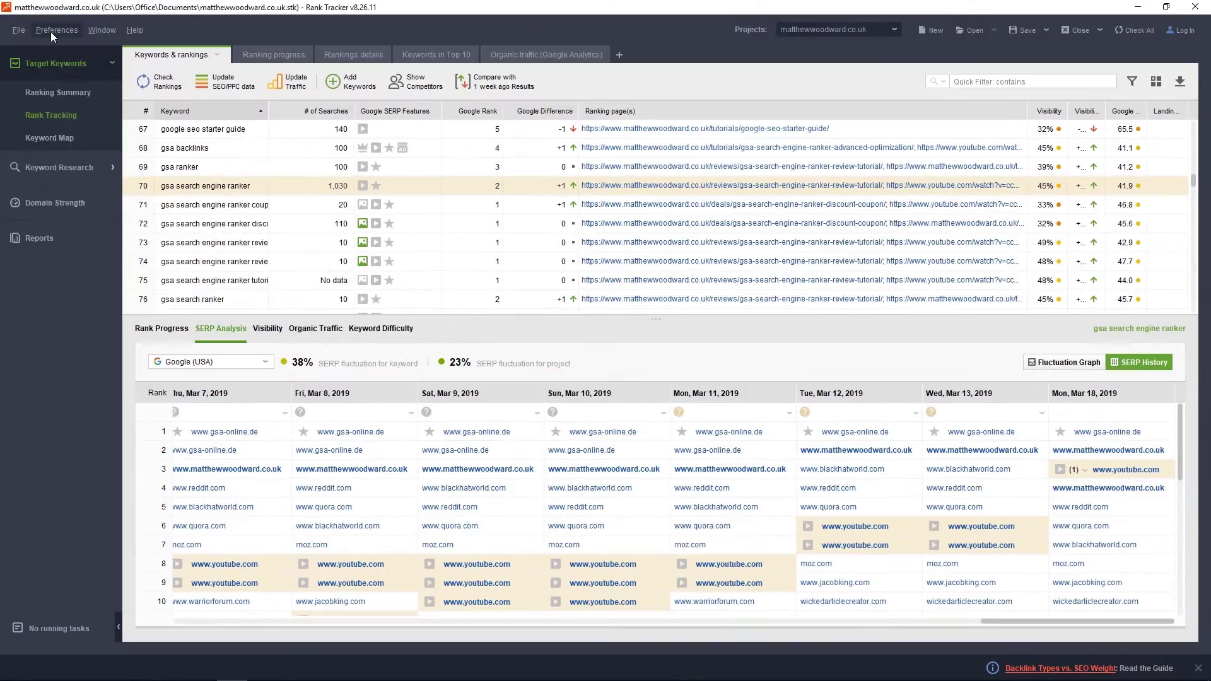
click(55, 30)
- Review the YouTube video URLs listed as Alternative URLs and confirm with OK
click(59, 86)
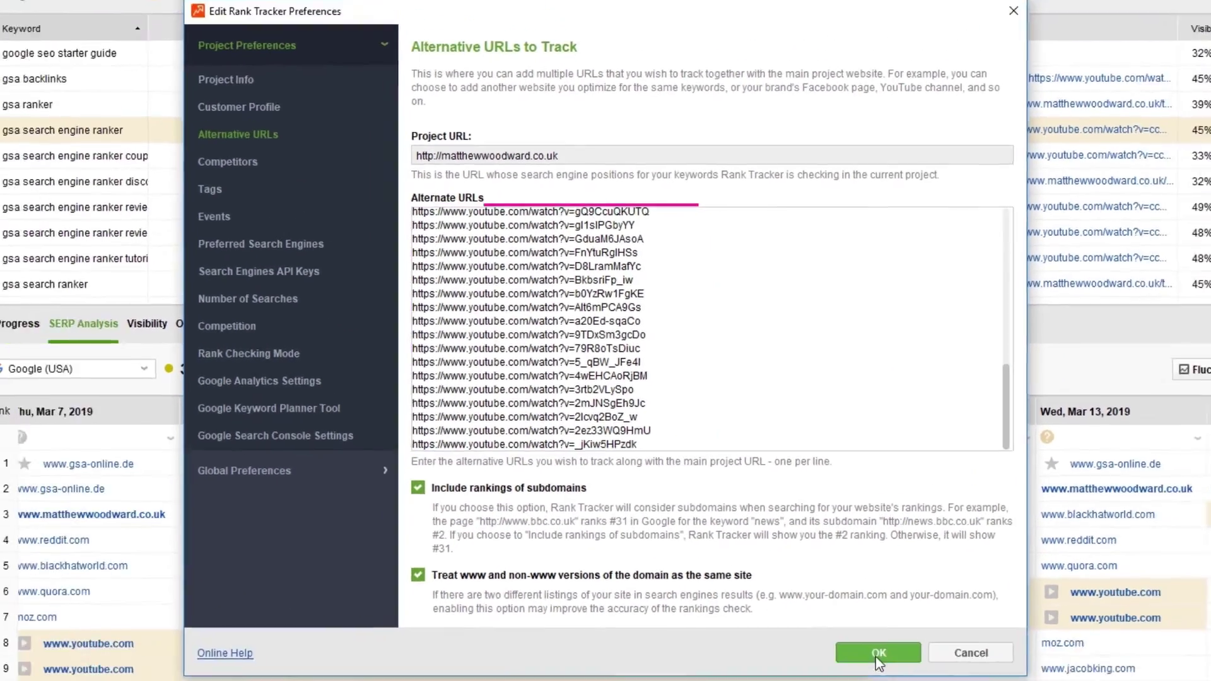
click(876, 656)
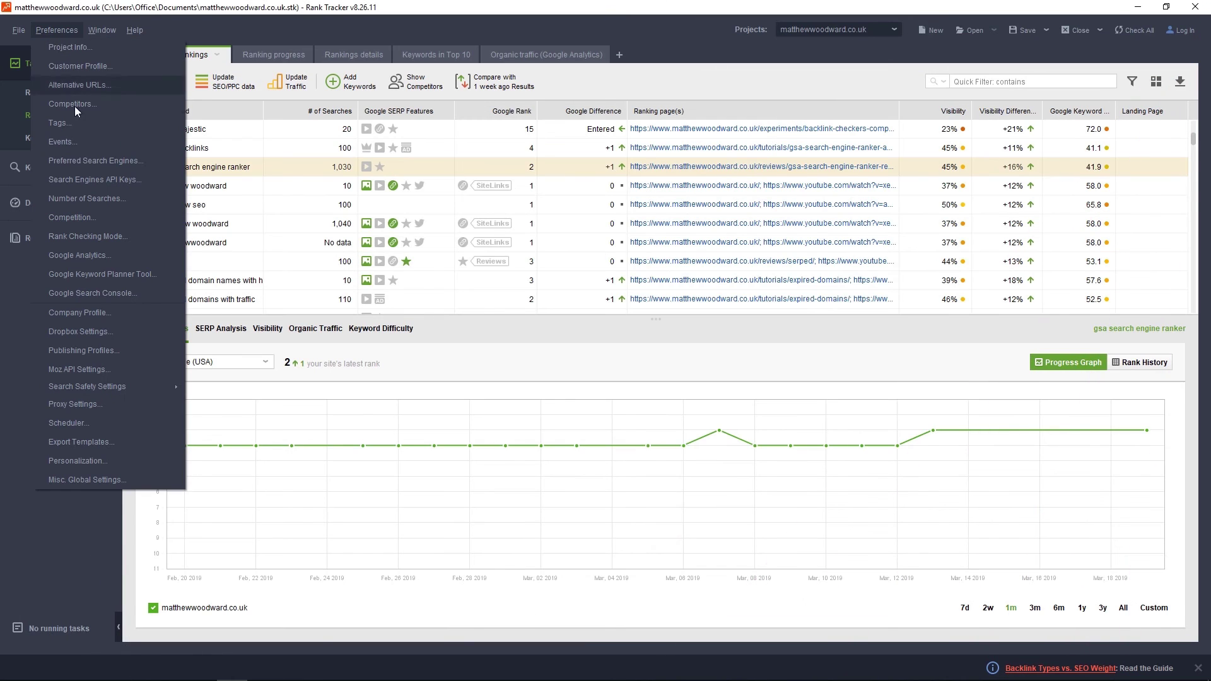
- Check Preferred Search Engines, then add Youtube.com Rank and Youtube.com URL Found columns
click(75, 159)
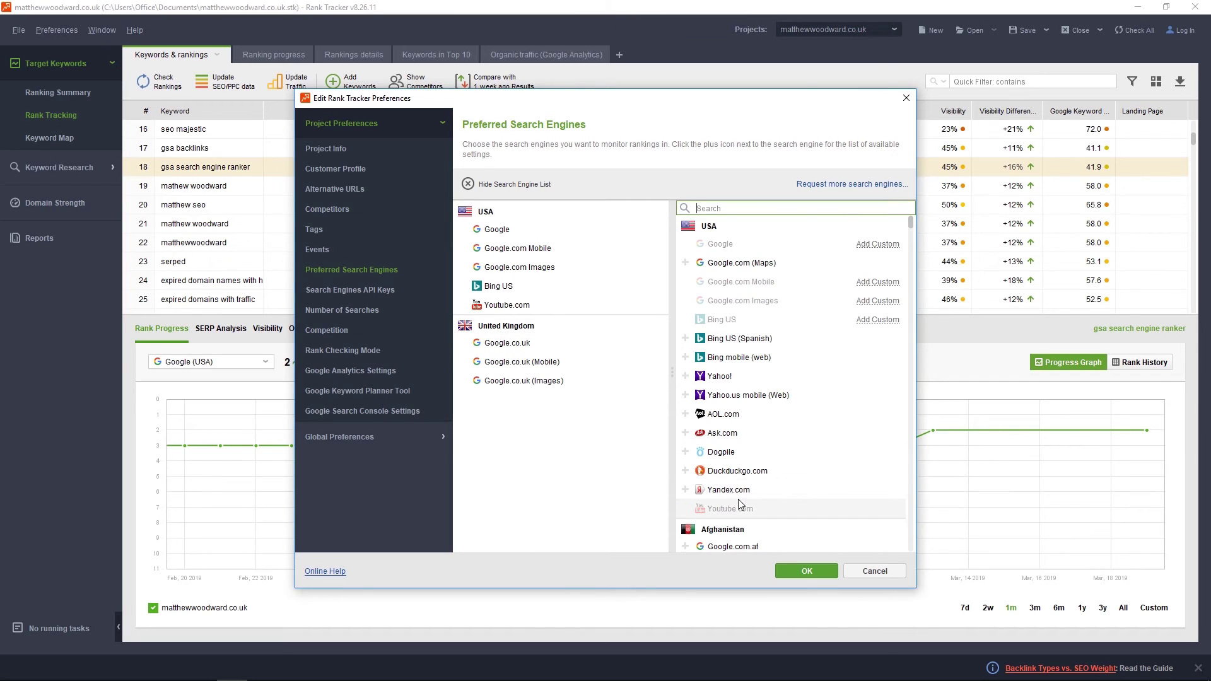
click(805, 570)
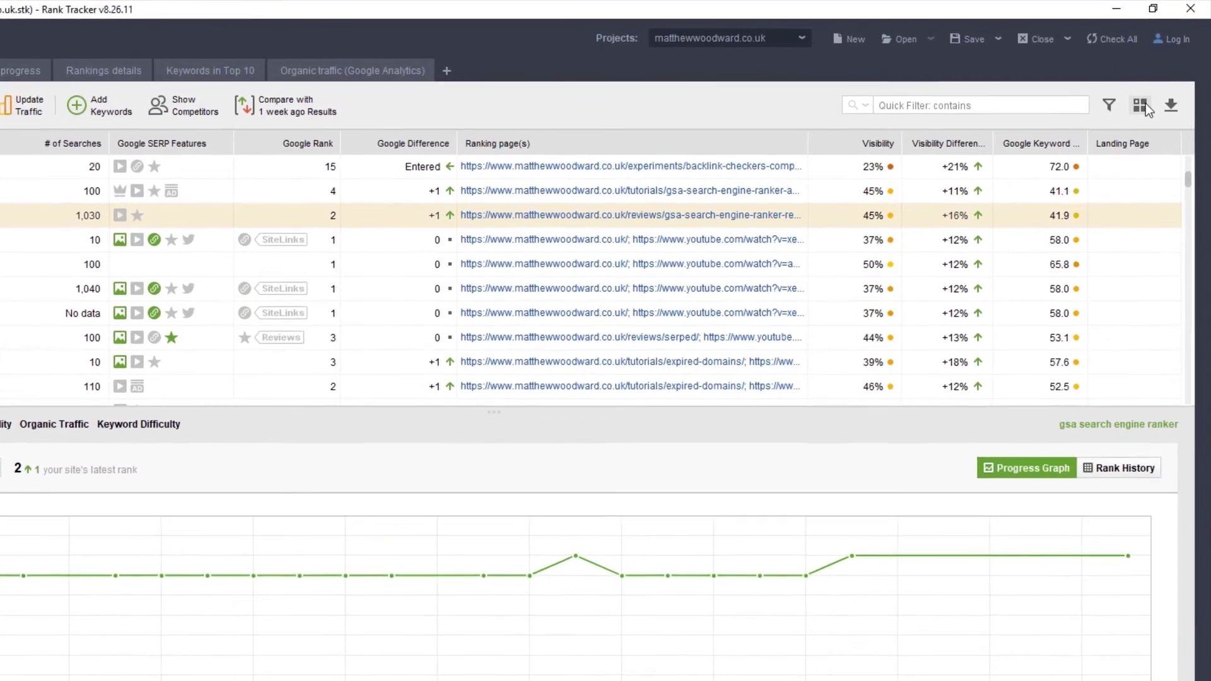
click(1142, 106)
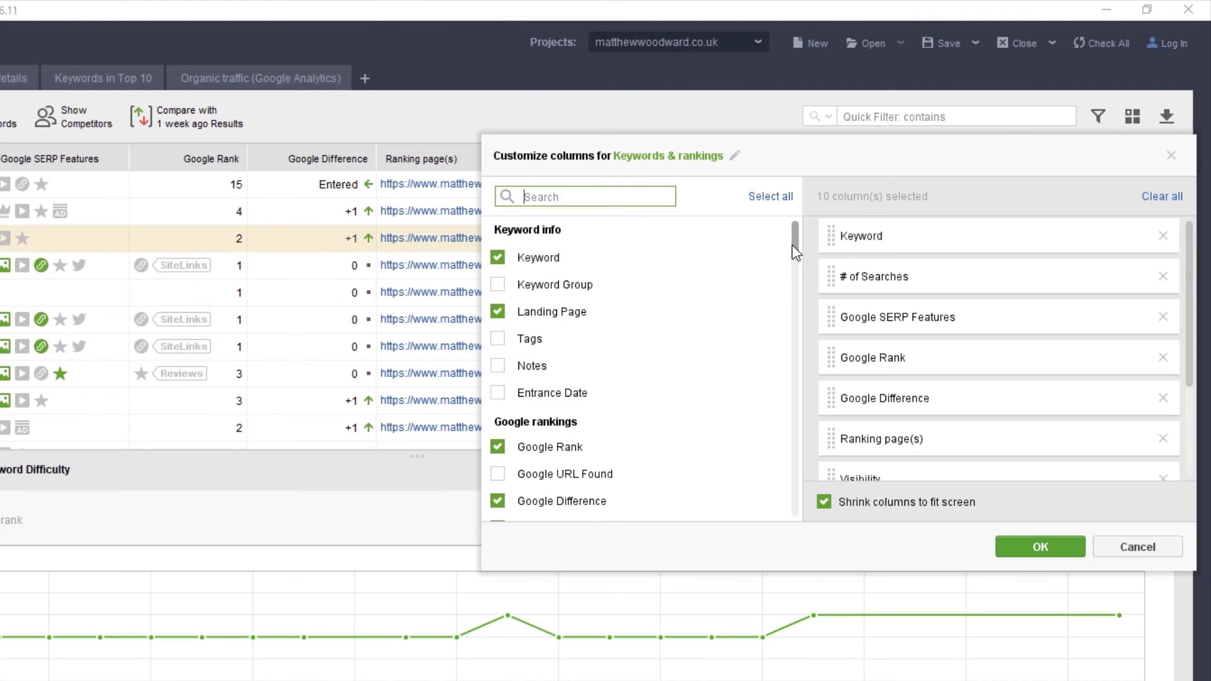
drag(796, 252, 774, 418)
click(498, 277)
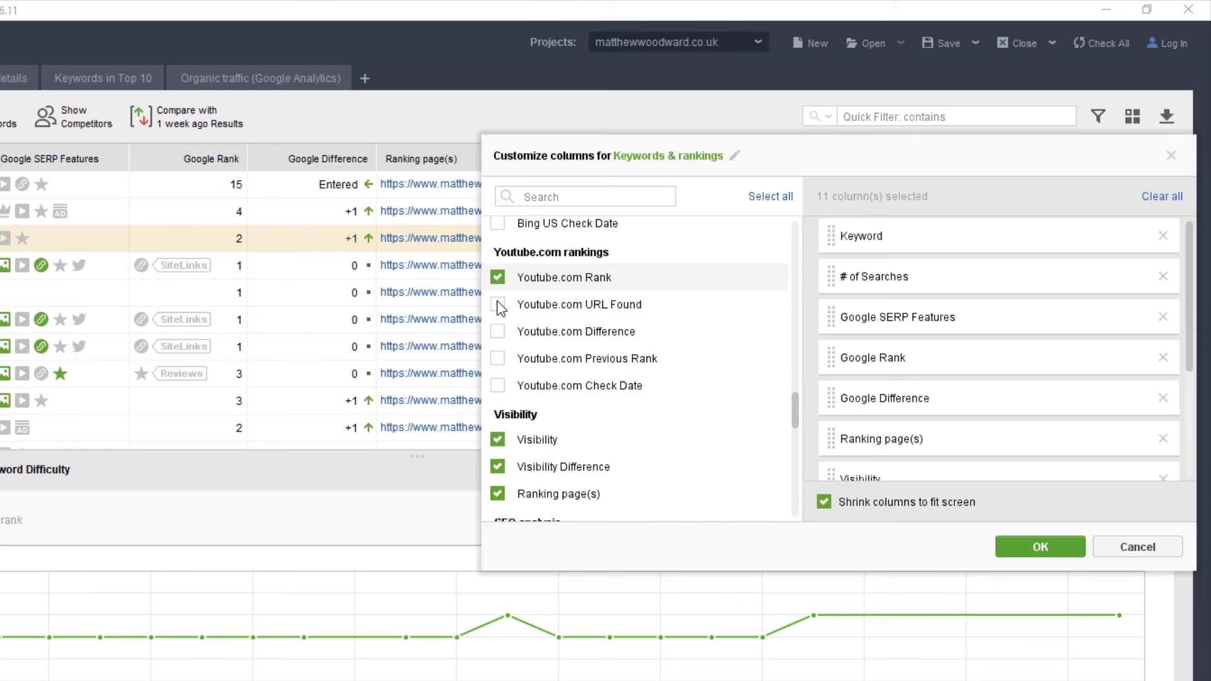
click(498, 305)
click(1010, 549)
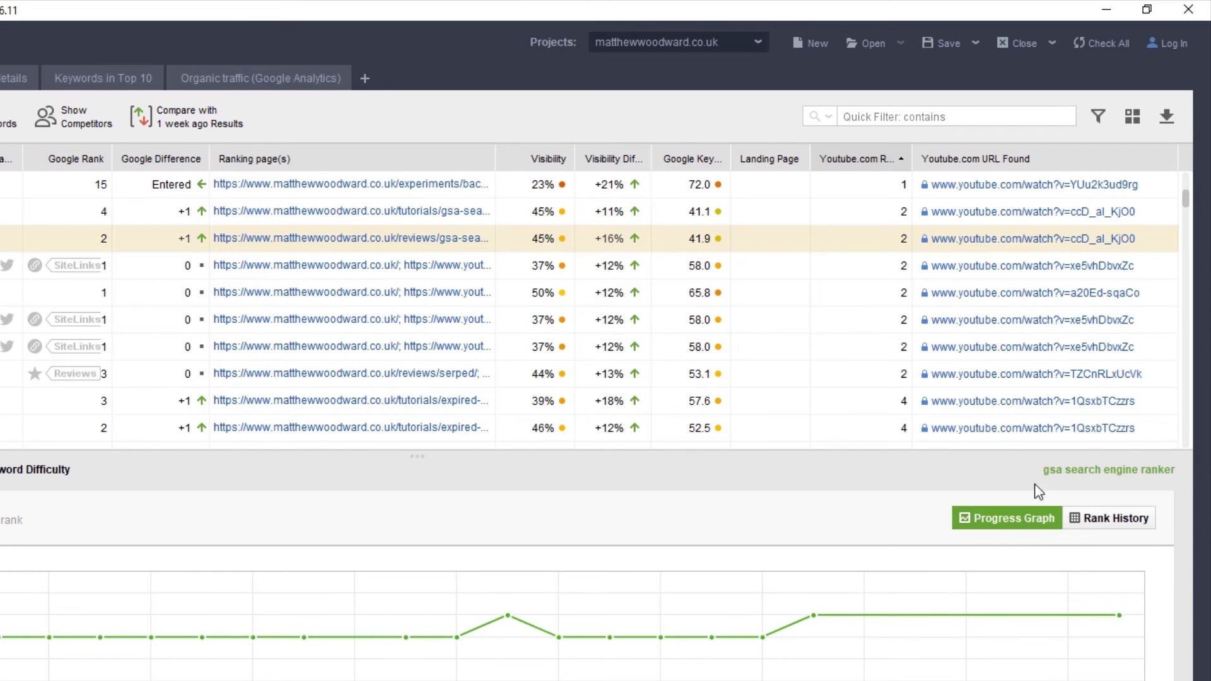